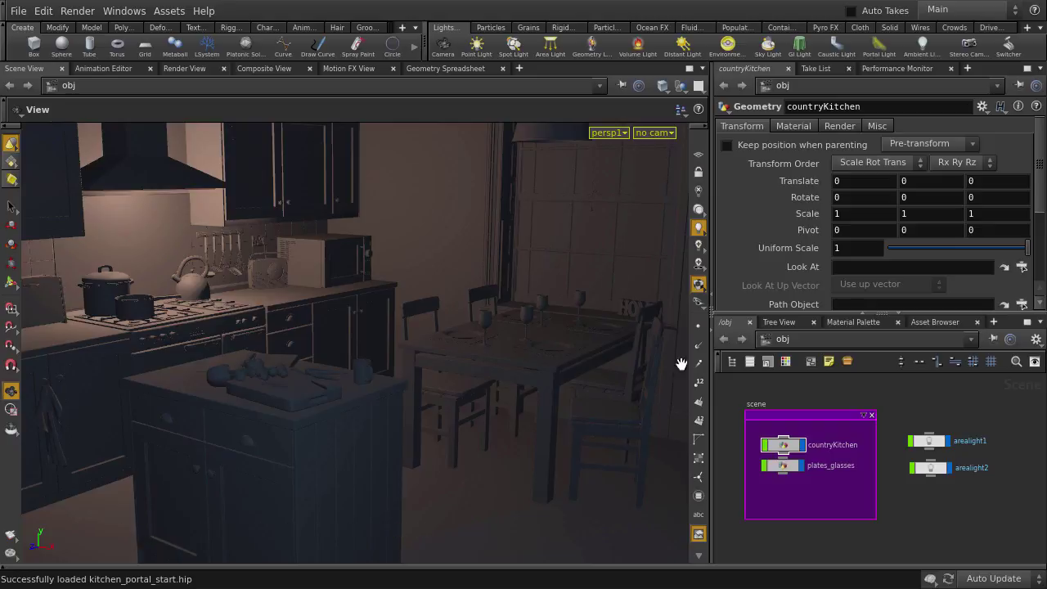
# Dive into the countryKitchen geometry object to reach its blast4 and blast5 nodes.
pyautogui.click(777, 446)
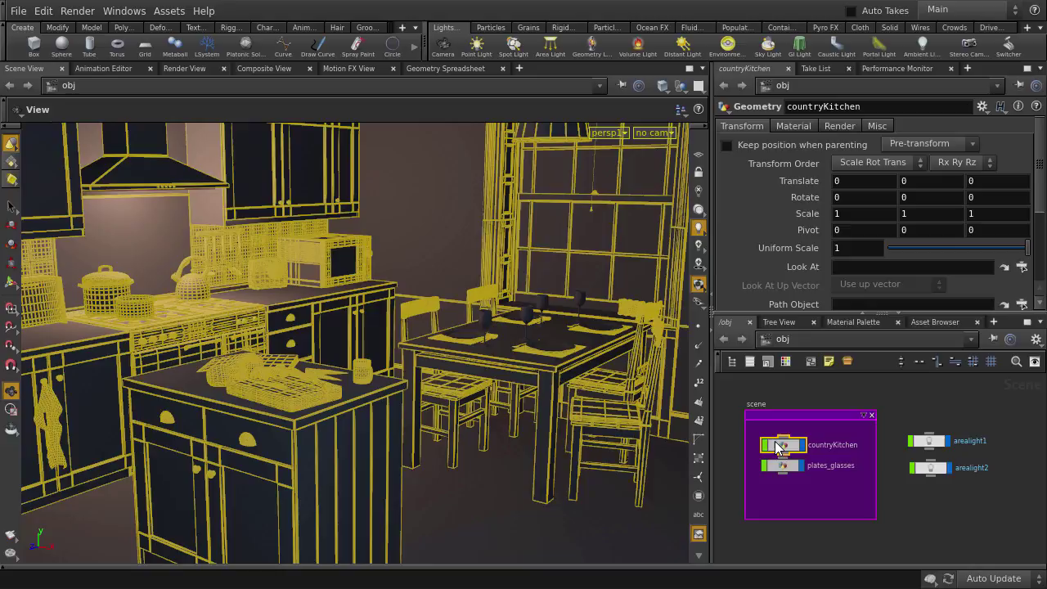
pyautogui.doubleClick(777, 446)
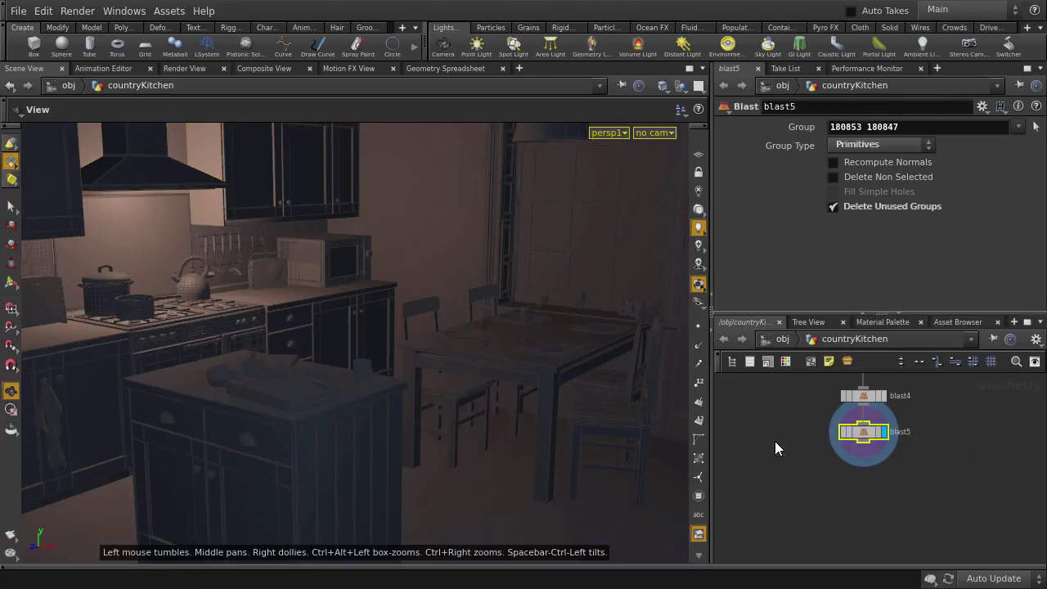
# Select the upper and lower window pane primitives and extract them into a new object.
pyautogui.press('4')
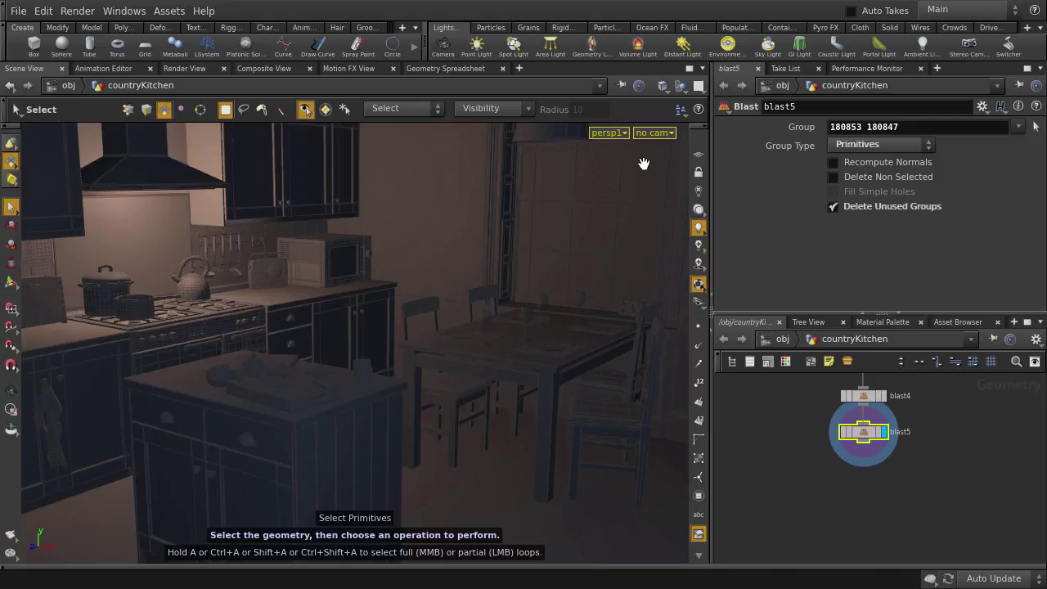
pyautogui.click(644, 164)
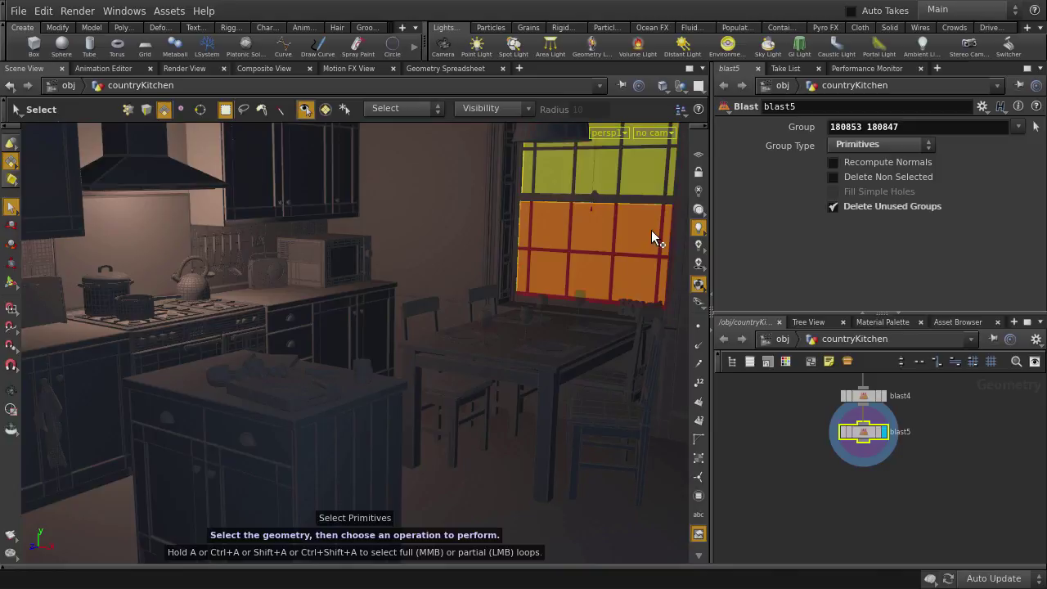
pyautogui.keyDown('shift'); pyautogui.click(652, 231); pyautogui.keyUp('shift')
pyautogui.click(54, 28)
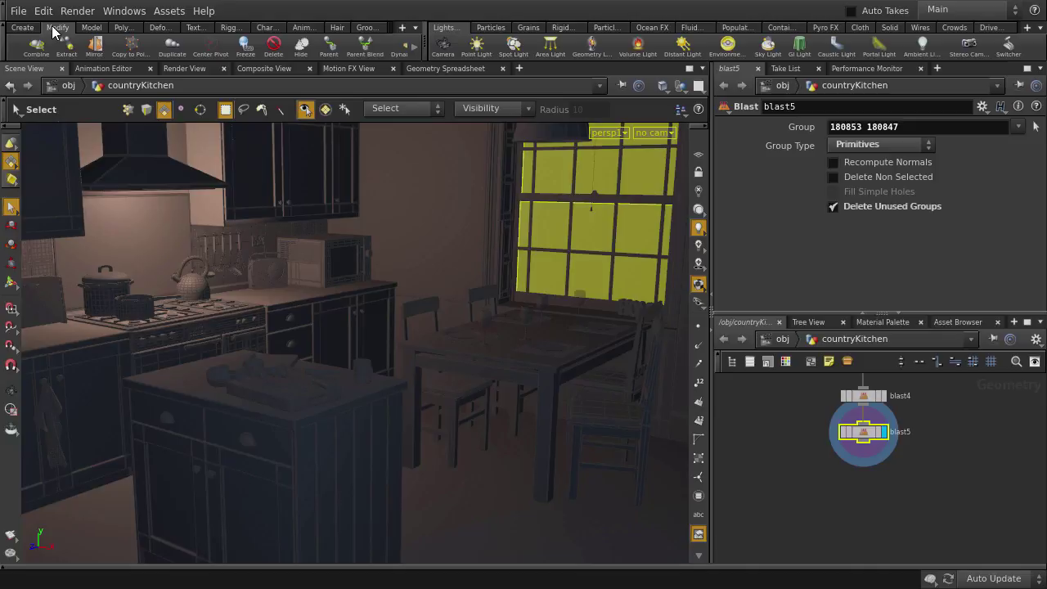
pyautogui.click(66, 45)
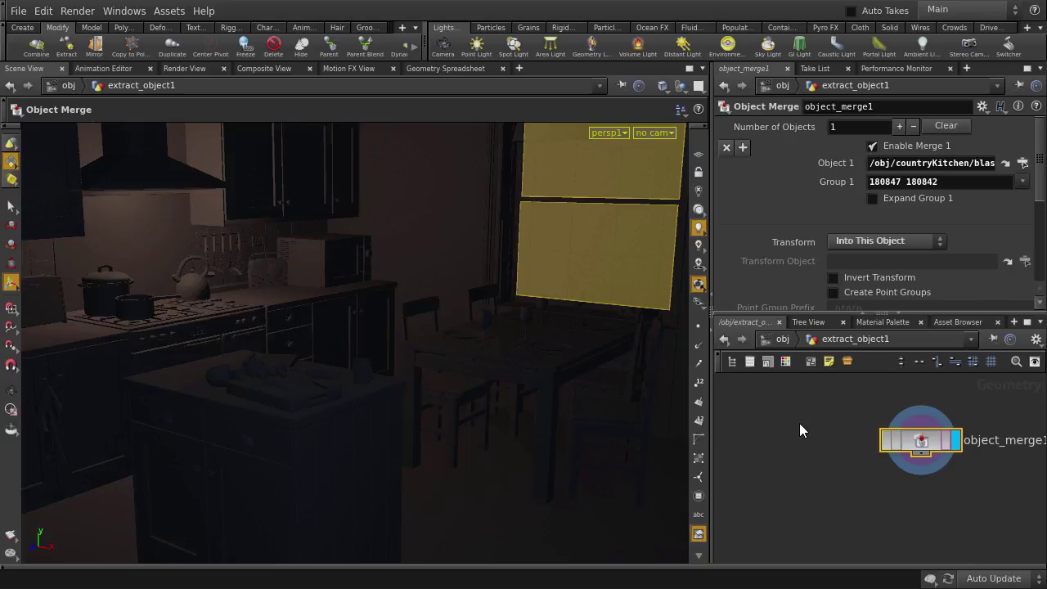
# At /obj, rename extract_object1 to window_geo and drag it into the scene network box.
pyautogui.press('u')
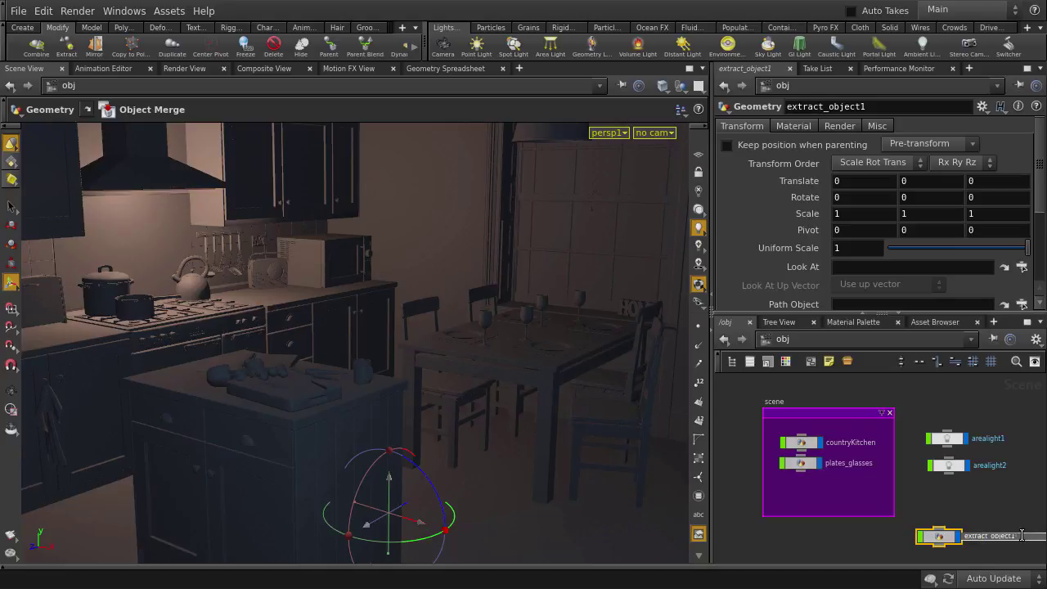
pyautogui.hotkey('ctrl', 'a')
pyautogui.write('Window_geo')
pyautogui.press('Return')
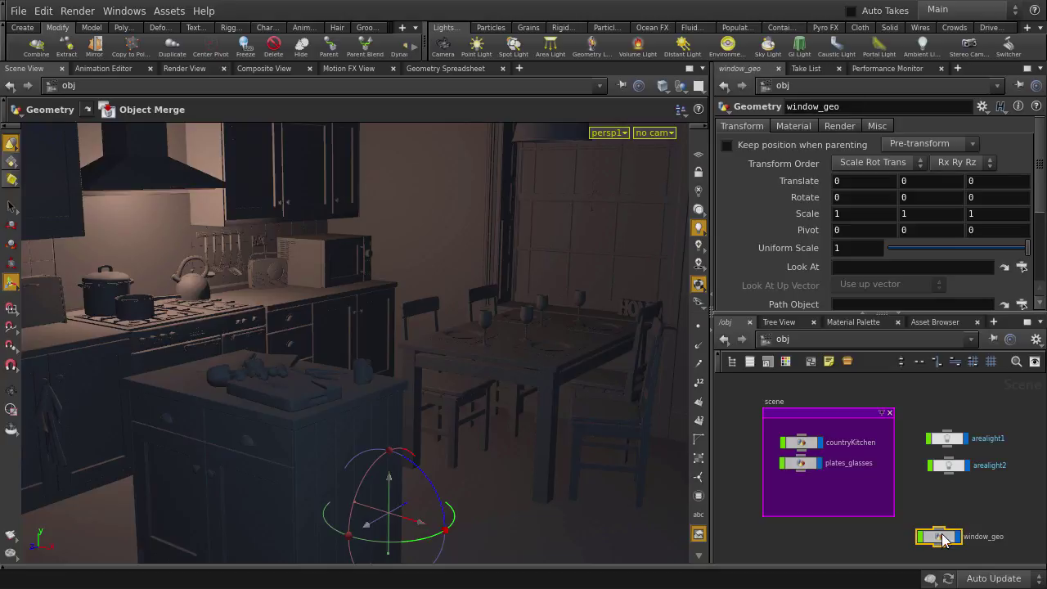
pyautogui.moveTo(936, 532); pyautogui.dragTo(807, 486)
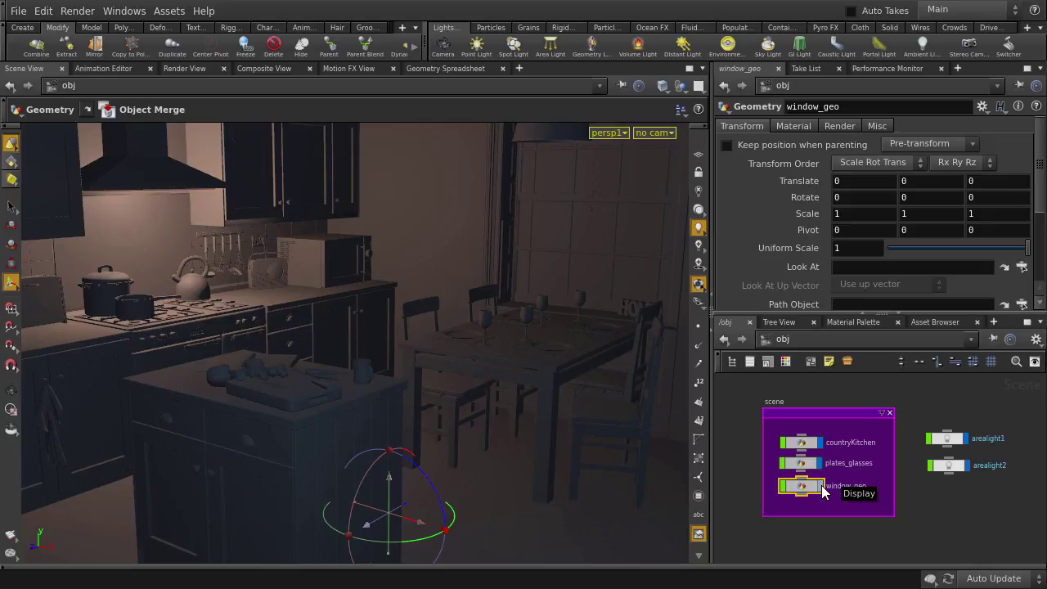
# Inside countryKitchen, delete the window pane primitives with a new blast6, leaving the openings empty.
pyautogui.doubleClick(810, 442)
pyautogui.press('Return')
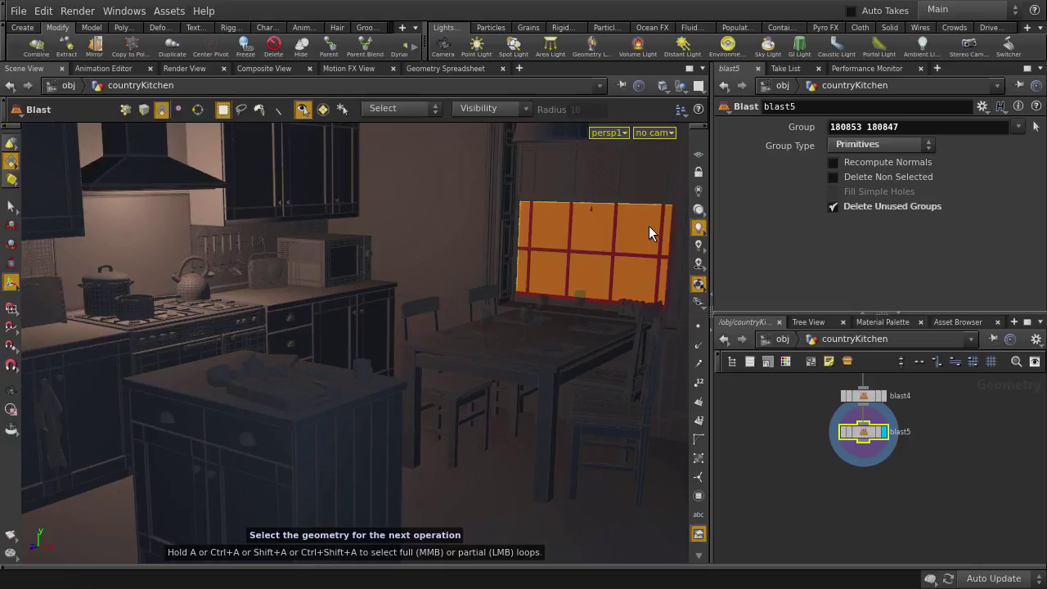
pyautogui.keyDown('shift'); pyautogui.click(638, 174); pyautogui.keyUp('shift')
pyautogui.press('Delete')
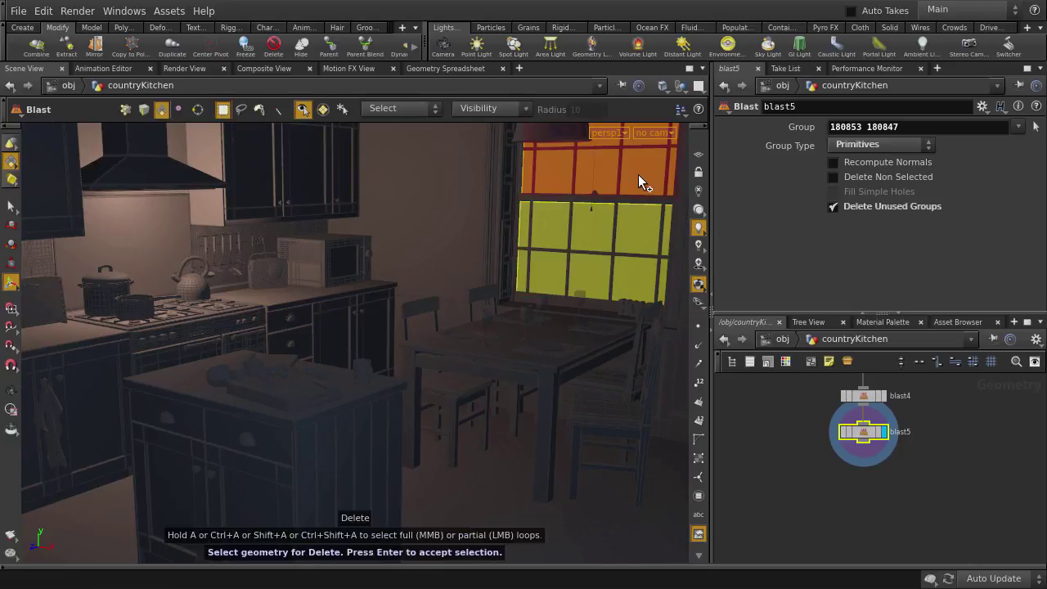
pyautogui.press('u')
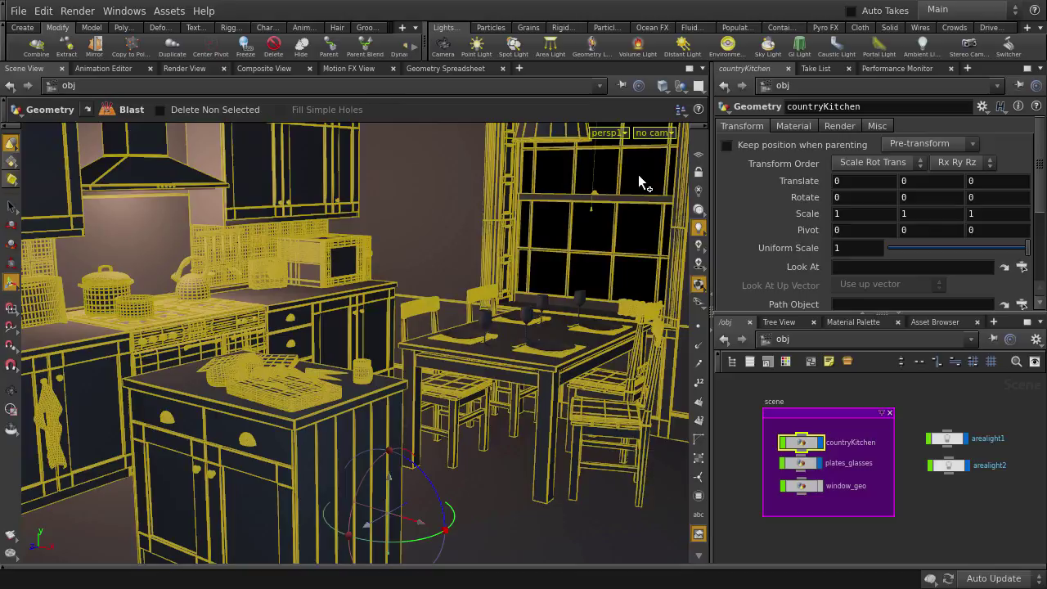
pyautogui.press('s')
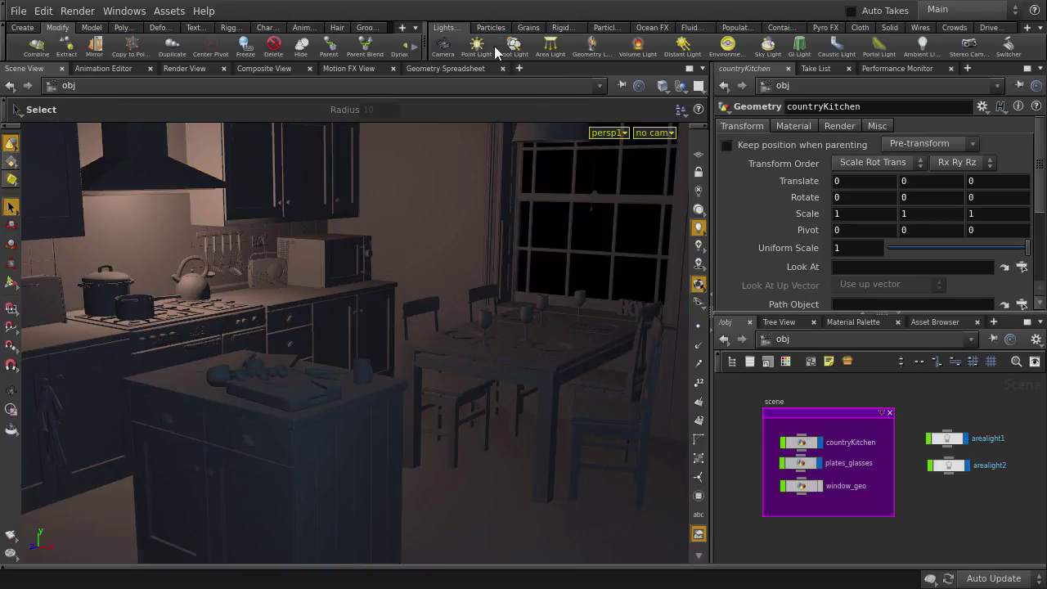
# Create cam1 from the kitchen view and tumble it to rotate -10.5882 38.3824.
pyautogui.keyDown('ctrl'); pyautogui.click(442, 48); pyautogui.keyUp('ctrl')
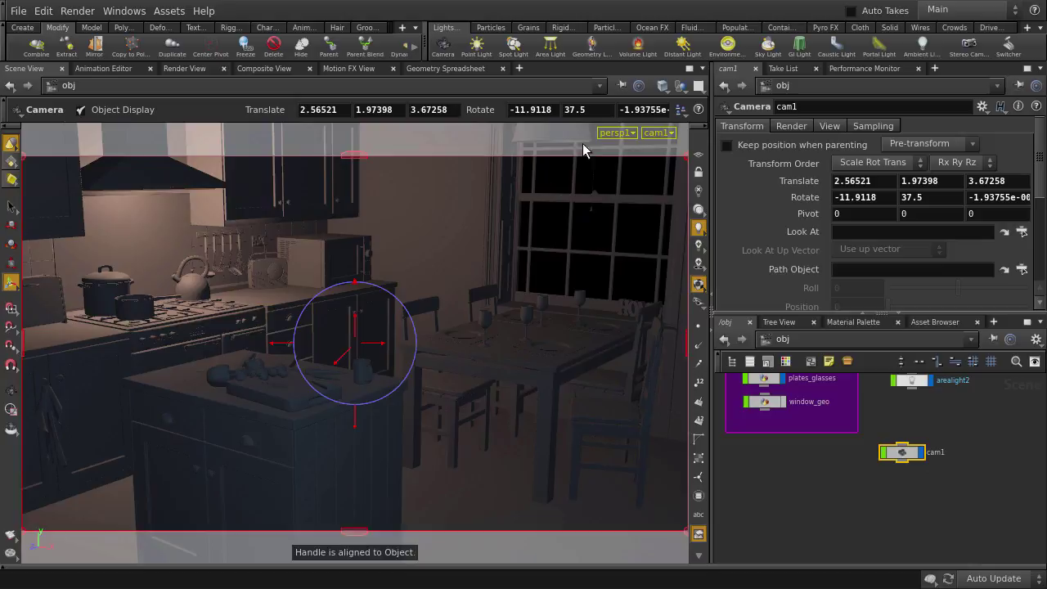
pyautogui.click(698, 173)
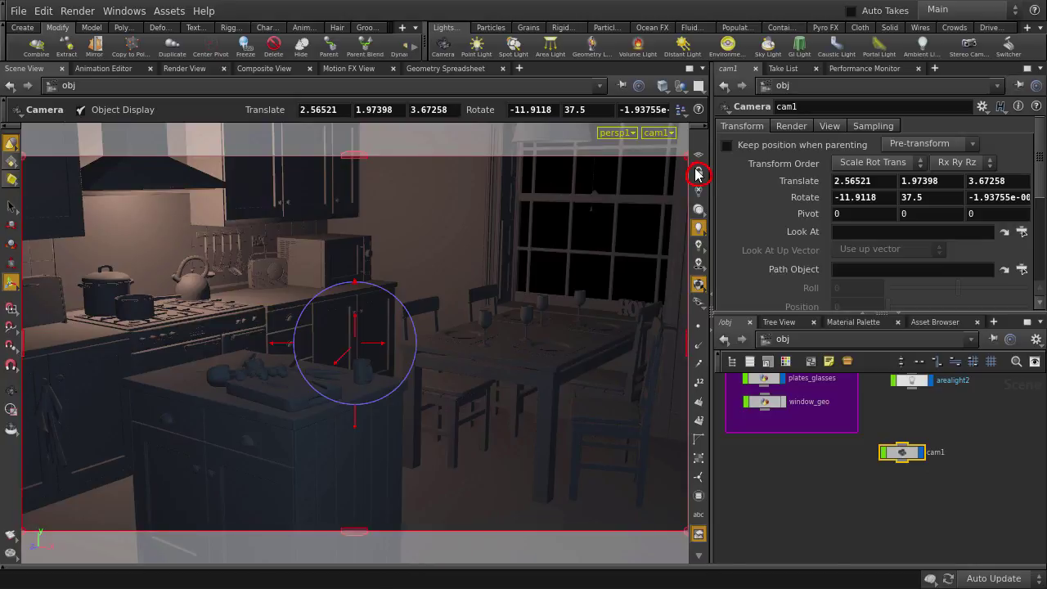
pyautogui.press('Escape')
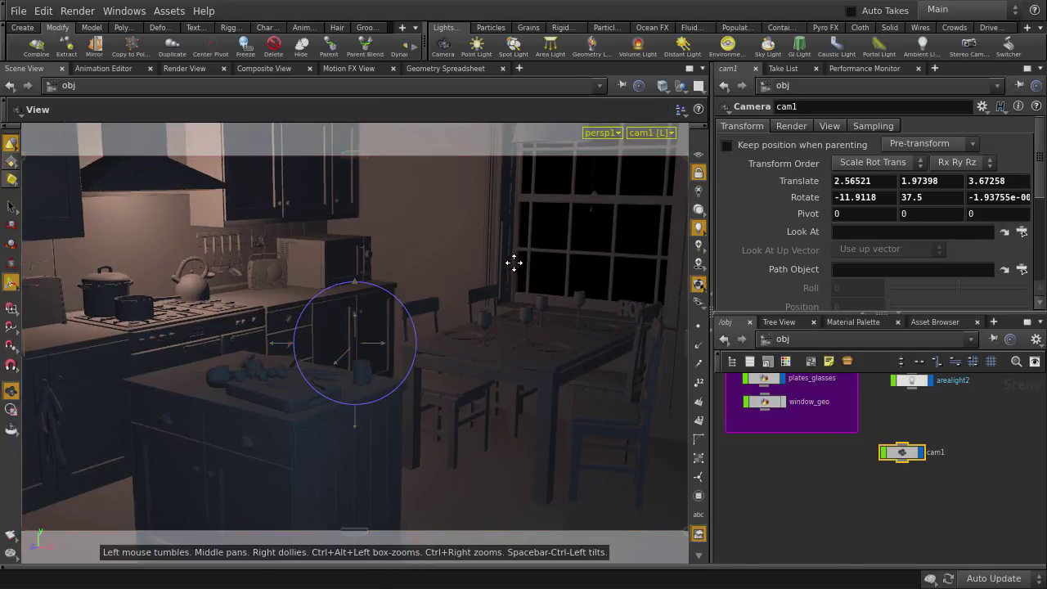
pyautogui.moveTo(513, 262); pyautogui.dragTo(537, 311)
pyautogui.press('Return')
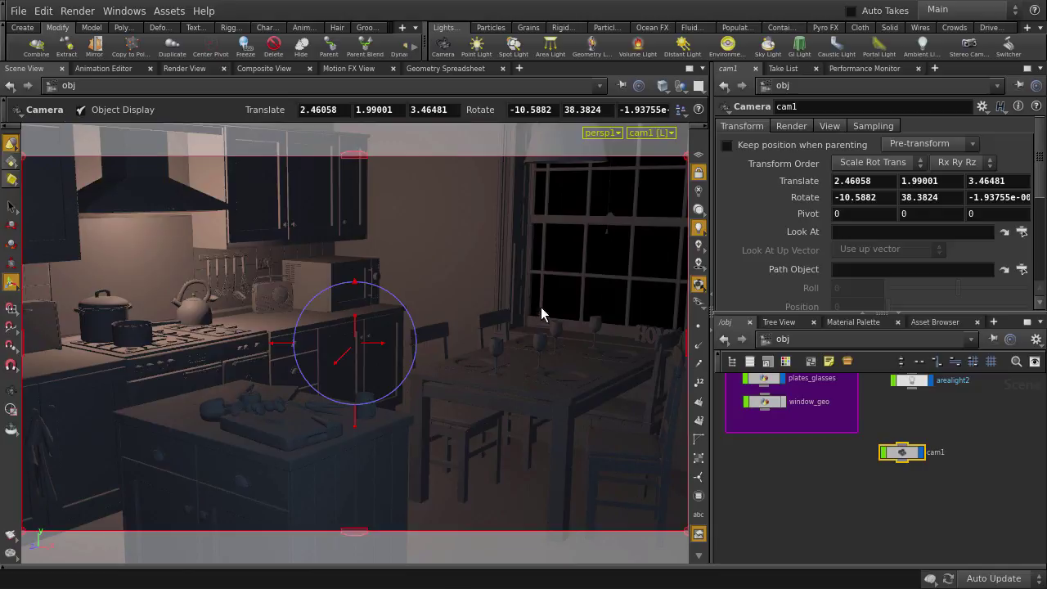
pyautogui.press('Escape')
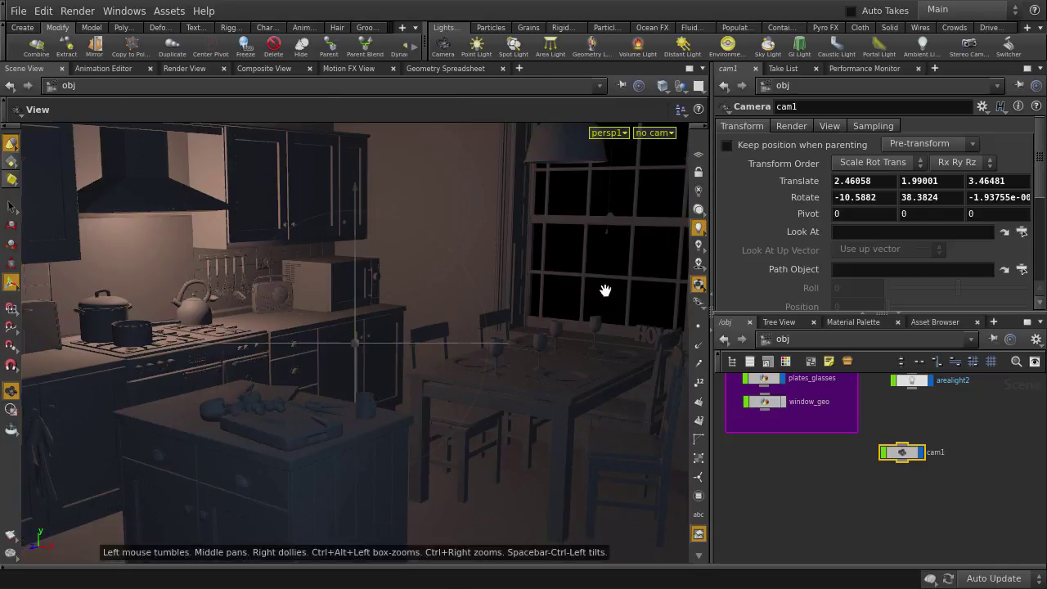
pyautogui.press('s')
pyautogui.click(608, 297)
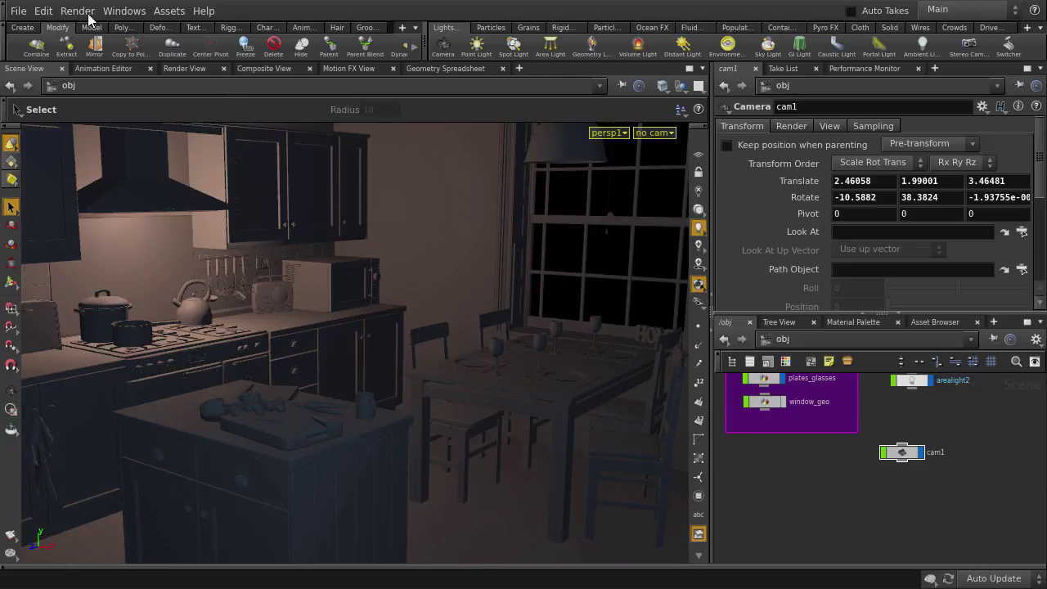
# Create the Mantra PBR render node mantra1 and switch to the Render View.
pyautogui.click(89, 15)
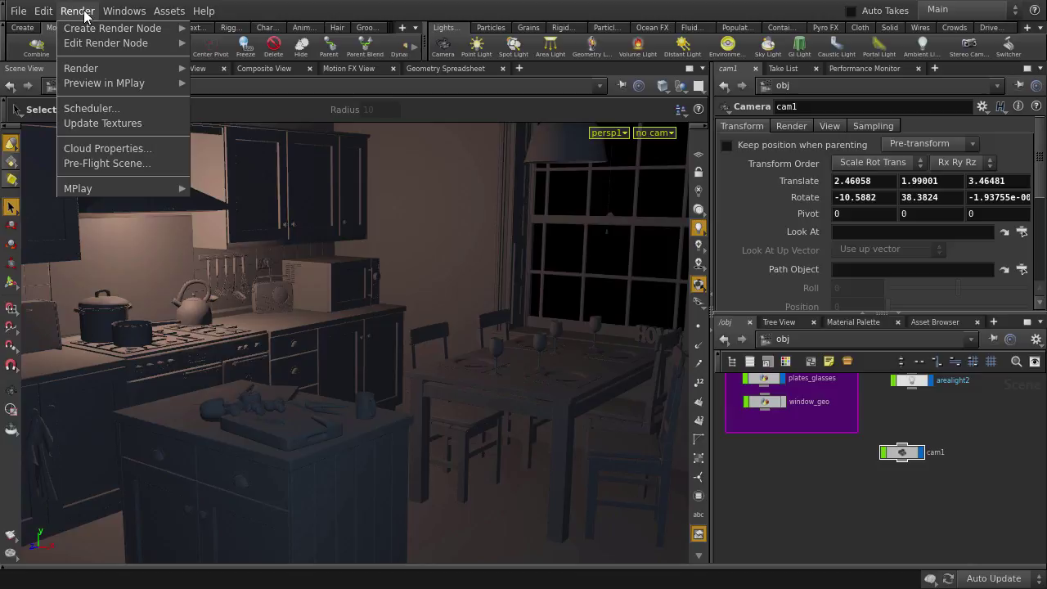
pyautogui.moveTo(85, 29)
pyautogui.click(266, 44)
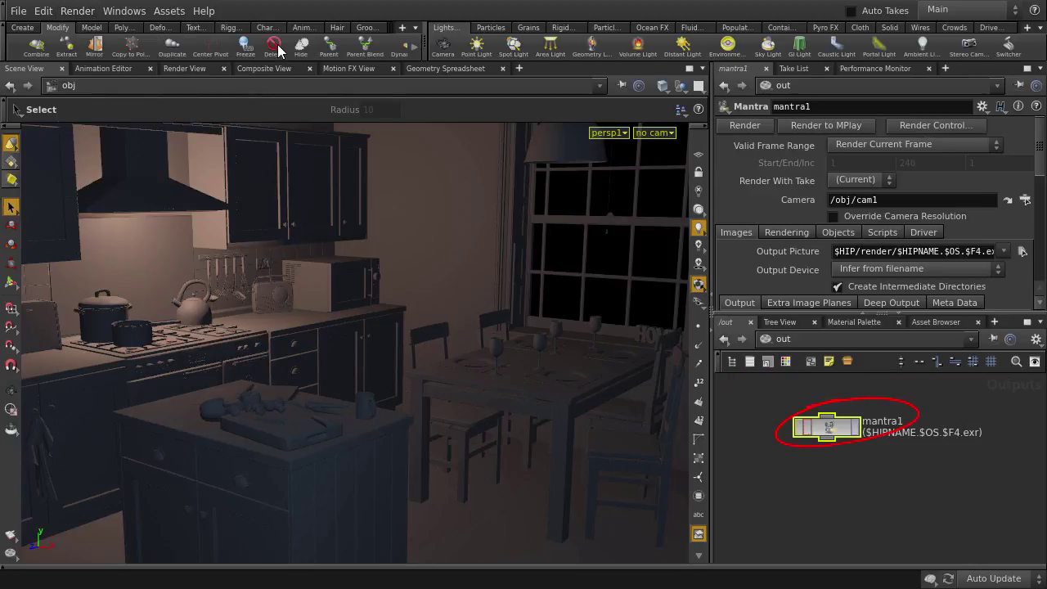
pyautogui.click(189, 70)
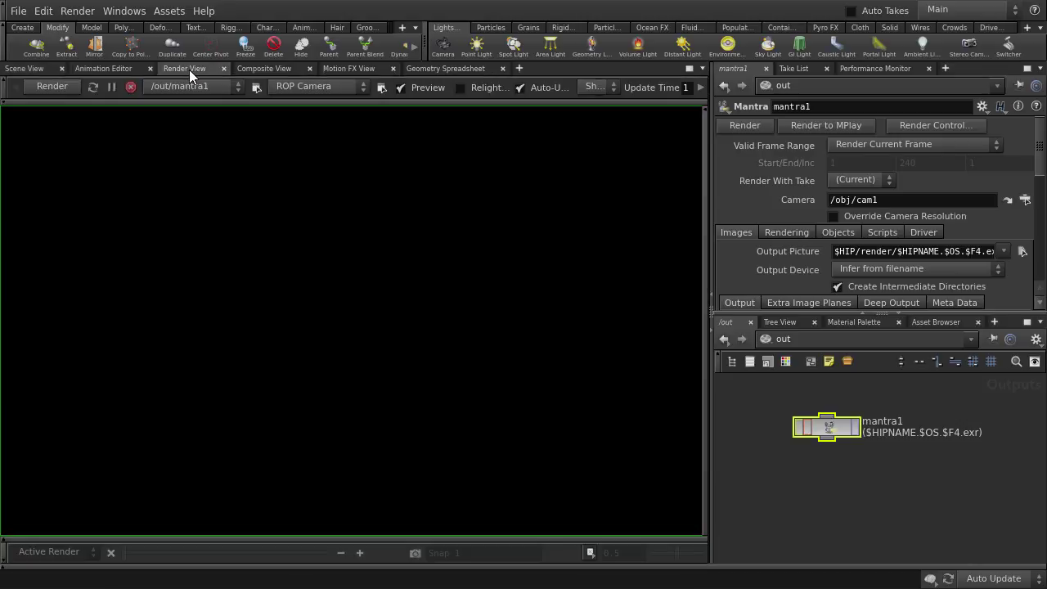
# Render through /obj/cam1 with preview refinement and Auto-Update both turned off.
pyautogui.click(290, 87)
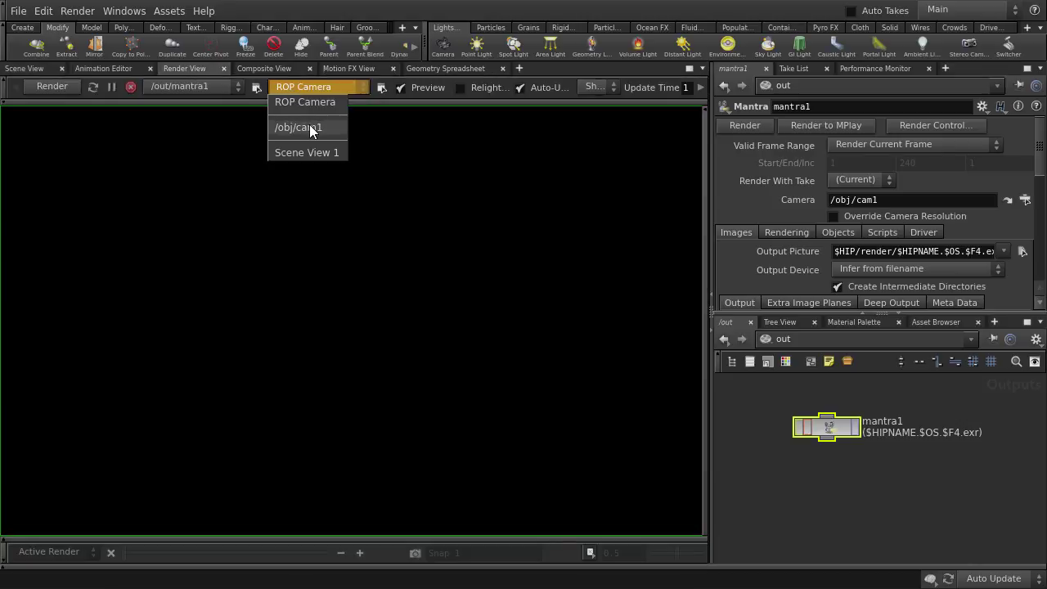
pyautogui.click(311, 130)
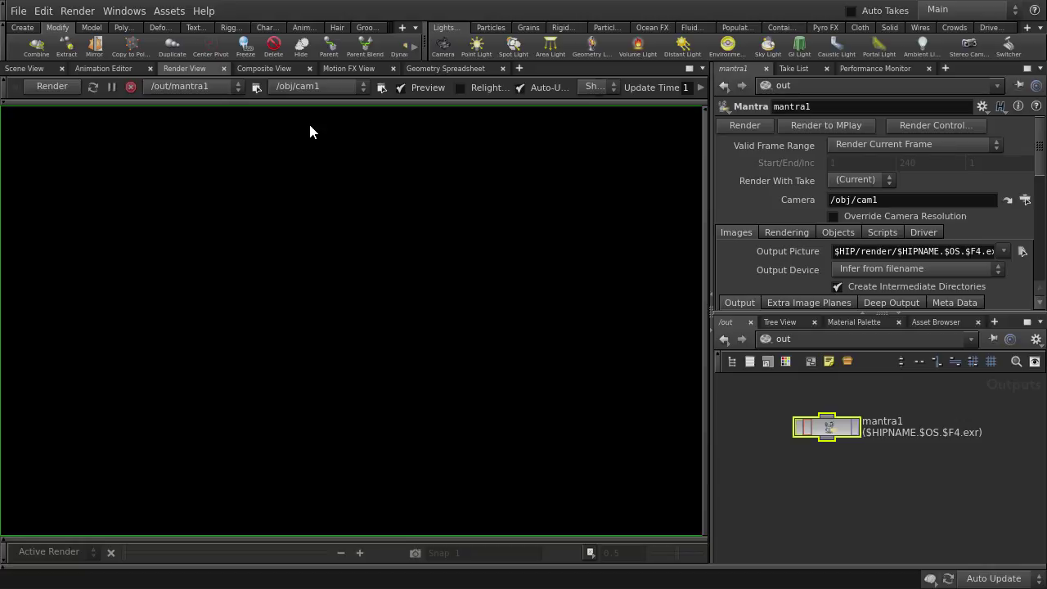
pyautogui.click(412, 86)
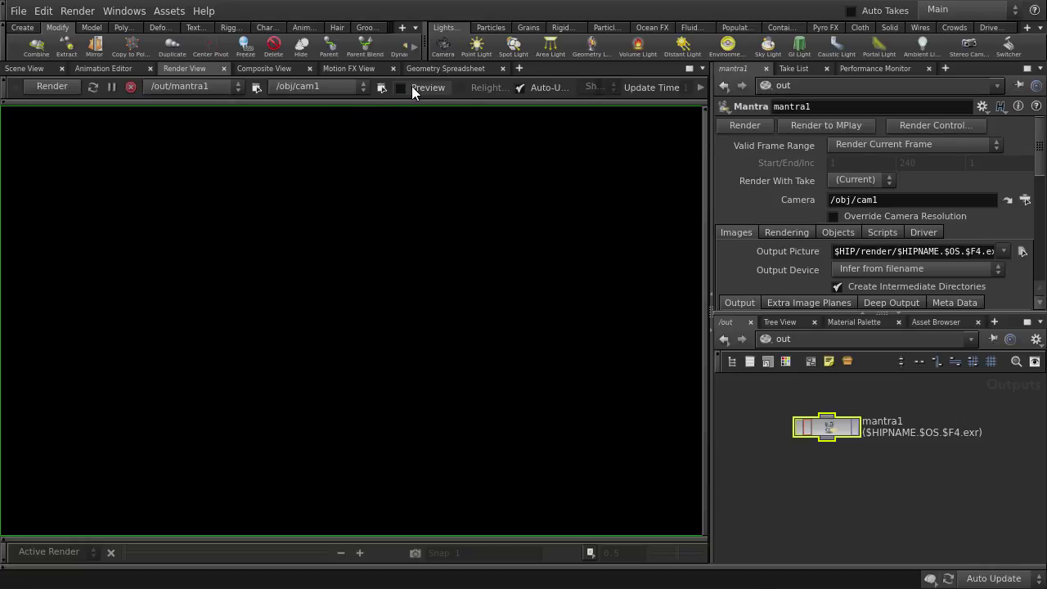
pyautogui.click(532, 87)
# Override mantra1's camera resolution with a user-specified 720x480 size and render the kitchen.
pyautogui.click(834, 216)
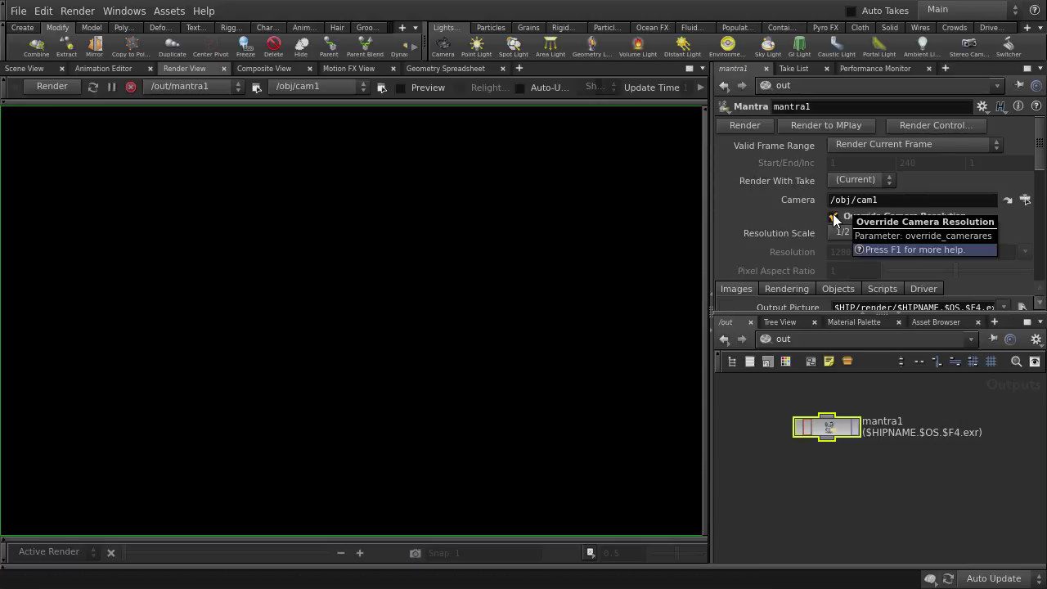
pyautogui.click(848, 232)
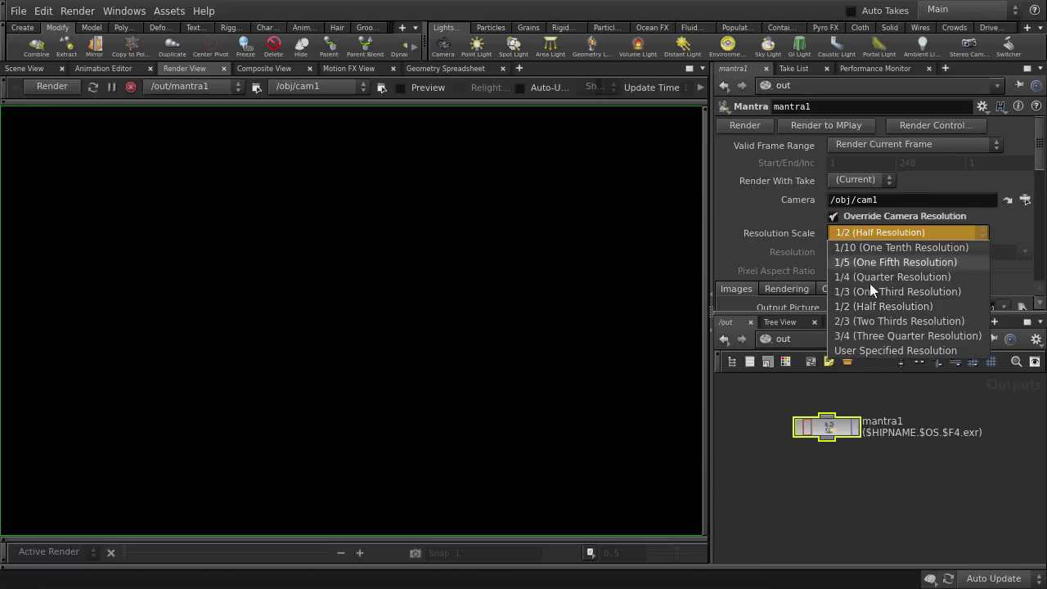
pyautogui.click(918, 351)
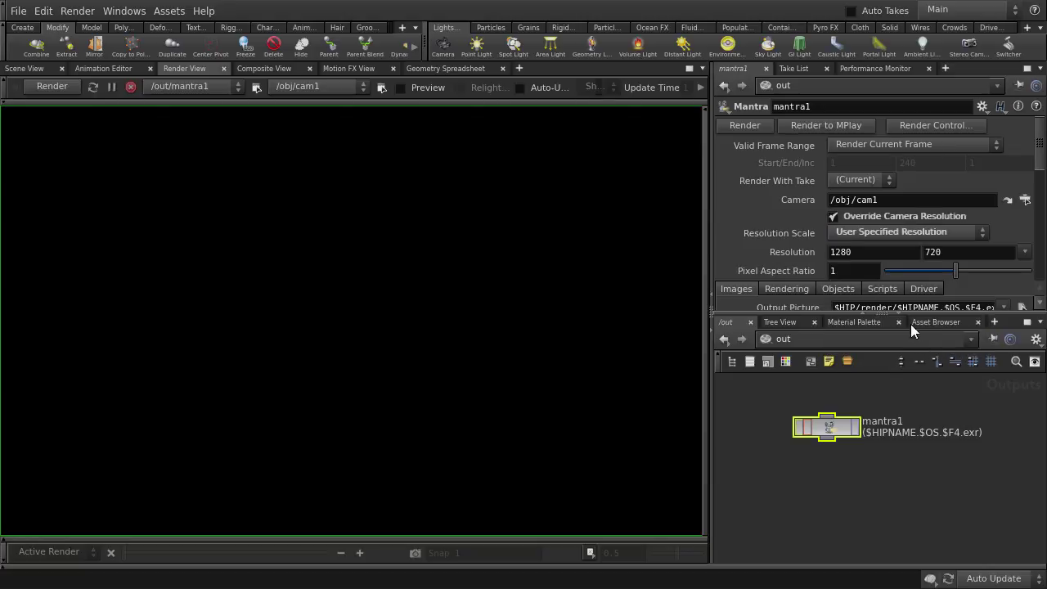
pyautogui.click(1025, 253)
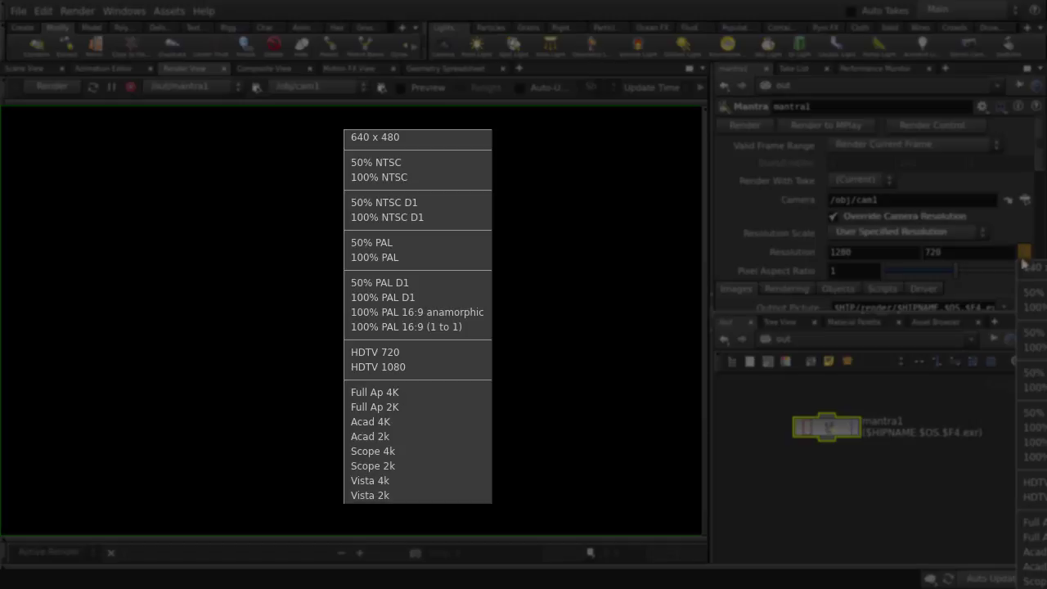
pyautogui.click(988, 529)
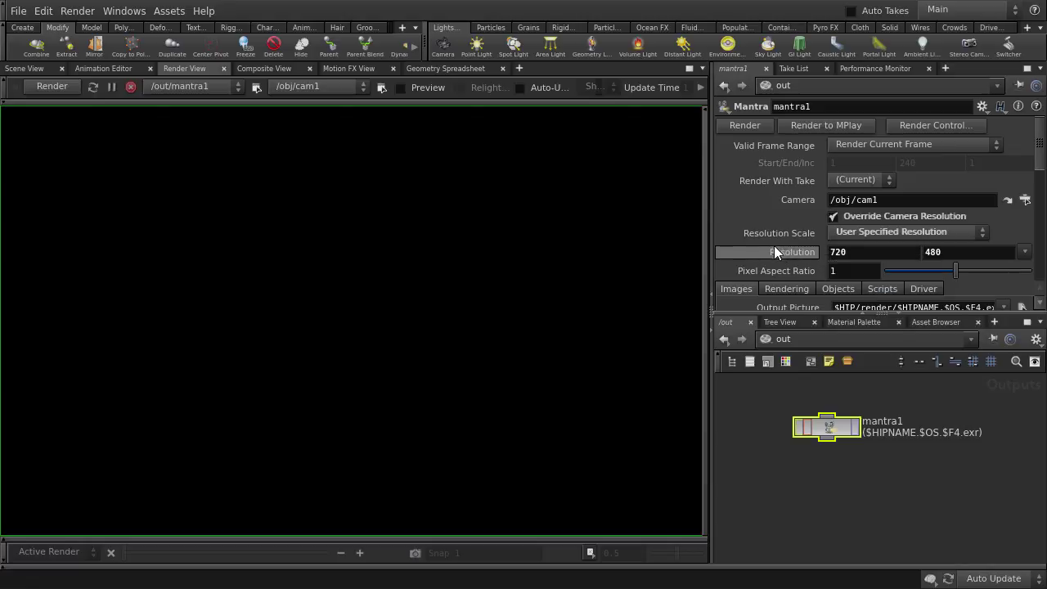
pyautogui.click(50, 85)
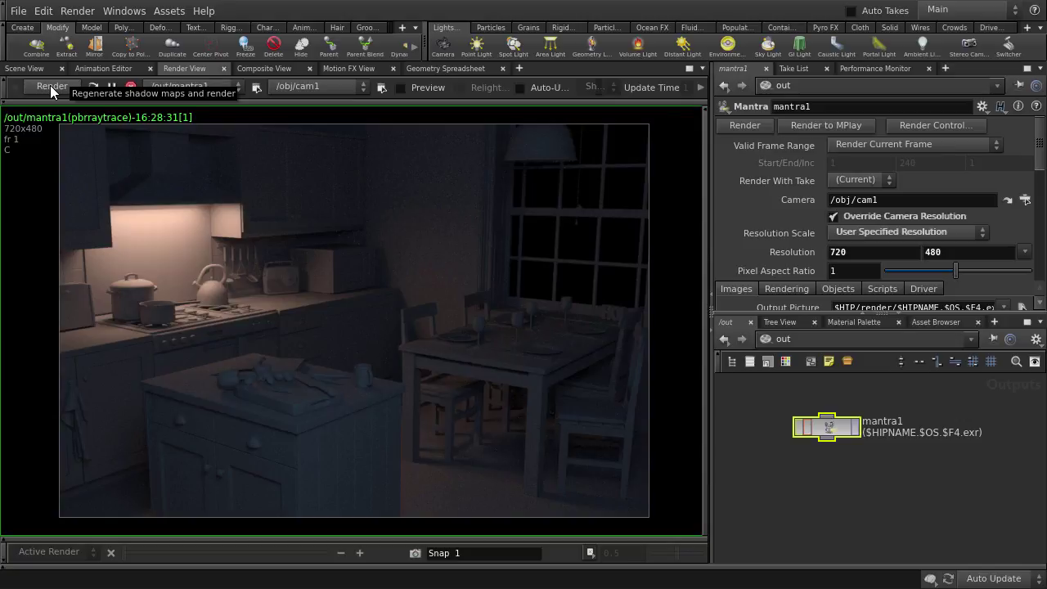
# Save the dim render as snapshot Snap 2 and return to the Scene View.
pyautogui.click(417, 558)
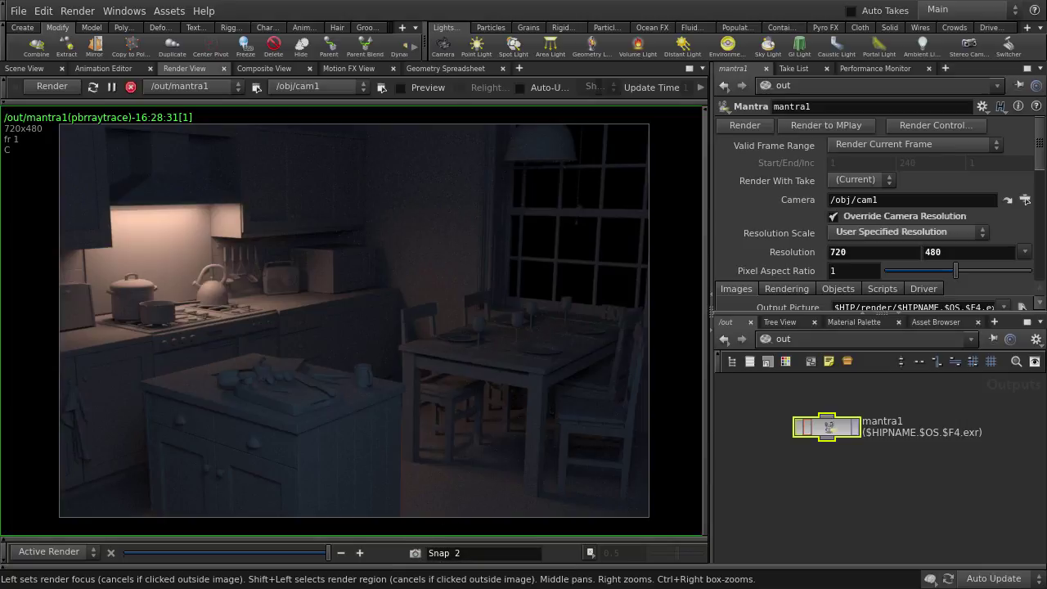
pyautogui.click(36, 71)
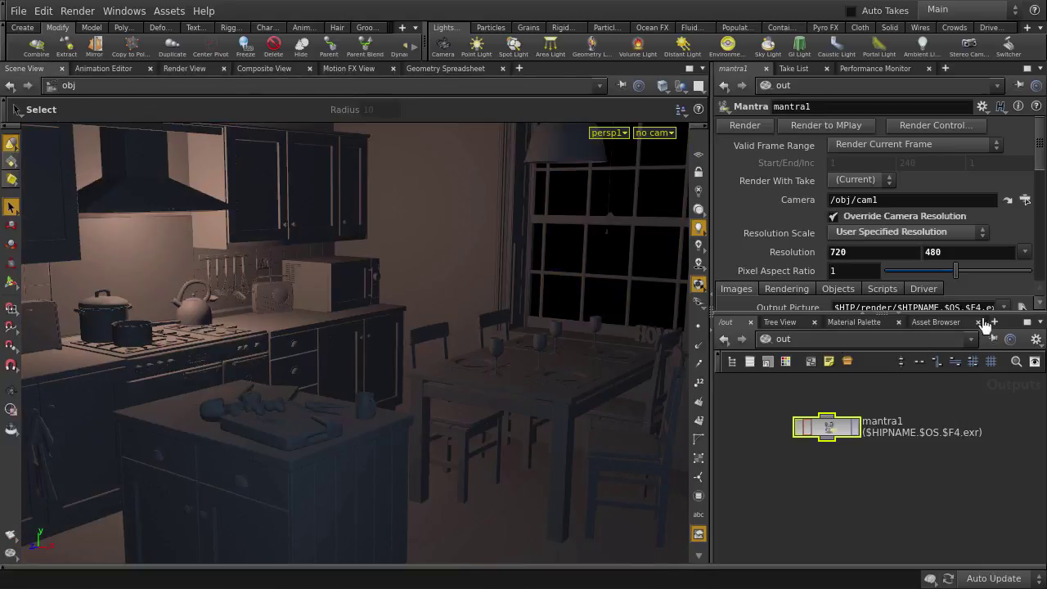
# Add a new Network Editor tab and move it to second place beside /out.
pyautogui.click(994, 323)
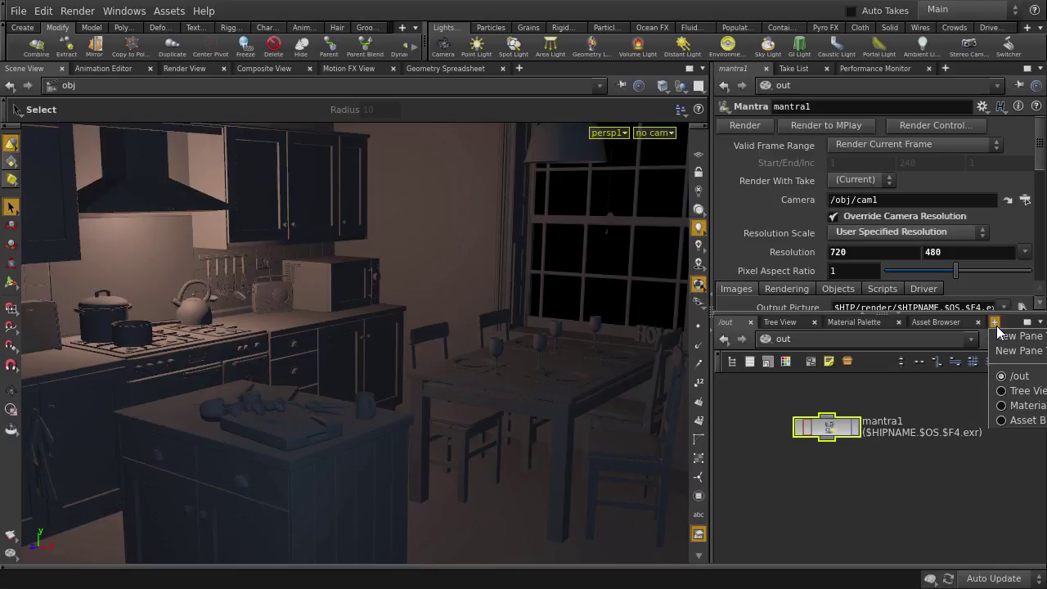
pyautogui.click(1000, 333)
pyautogui.moveTo(983, 321); pyautogui.dragTo(770, 319)
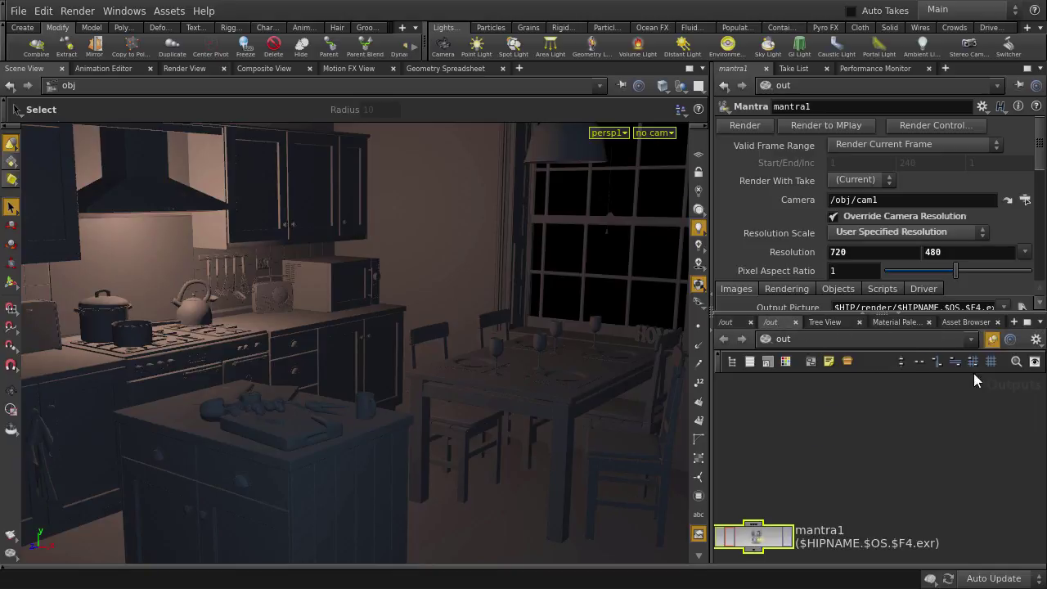
pyautogui.moveTo(809, 475); pyautogui.dragTo(848, 403, button='middle')
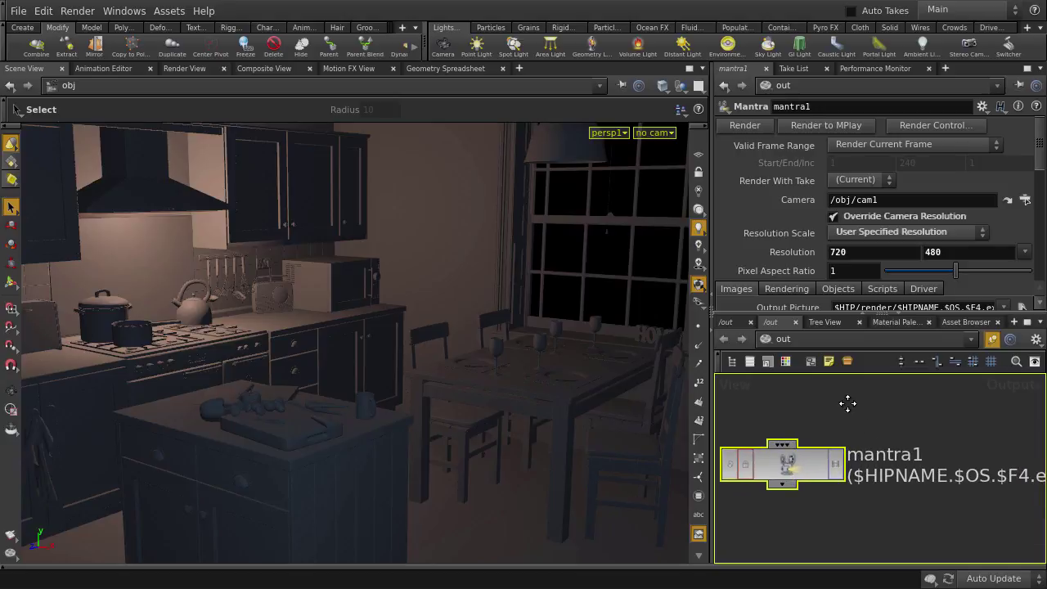
# Point the new tab at /obj and frame the scene box, two area lights and cam1.
pyautogui.click(787, 340)
pyautogui.click(813, 393)
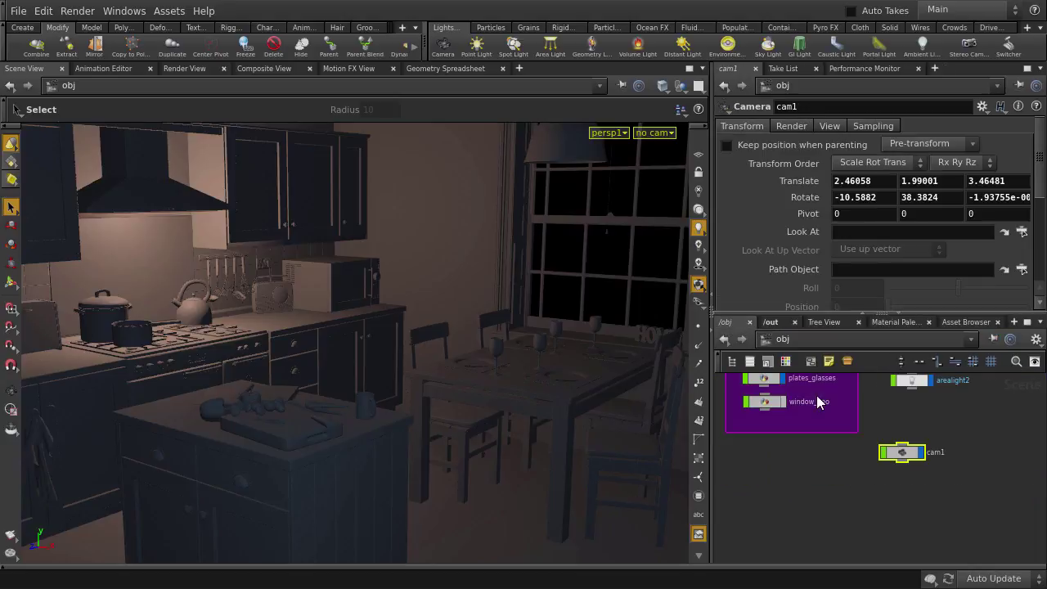
pyautogui.moveTo(811, 488); pyautogui.dragTo(831, 560, button='middle')
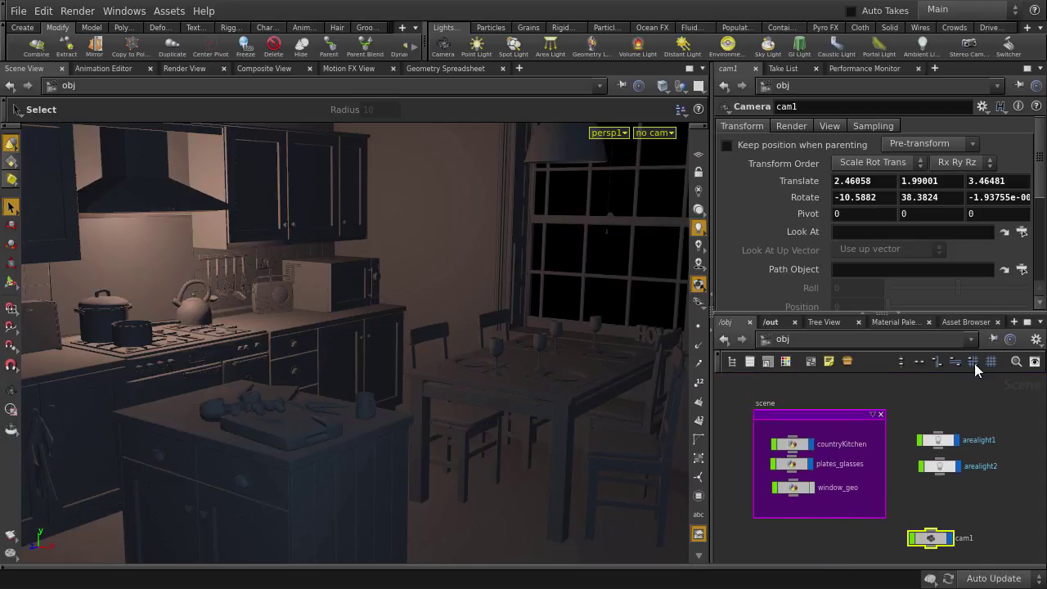
pyautogui.click(773, 322)
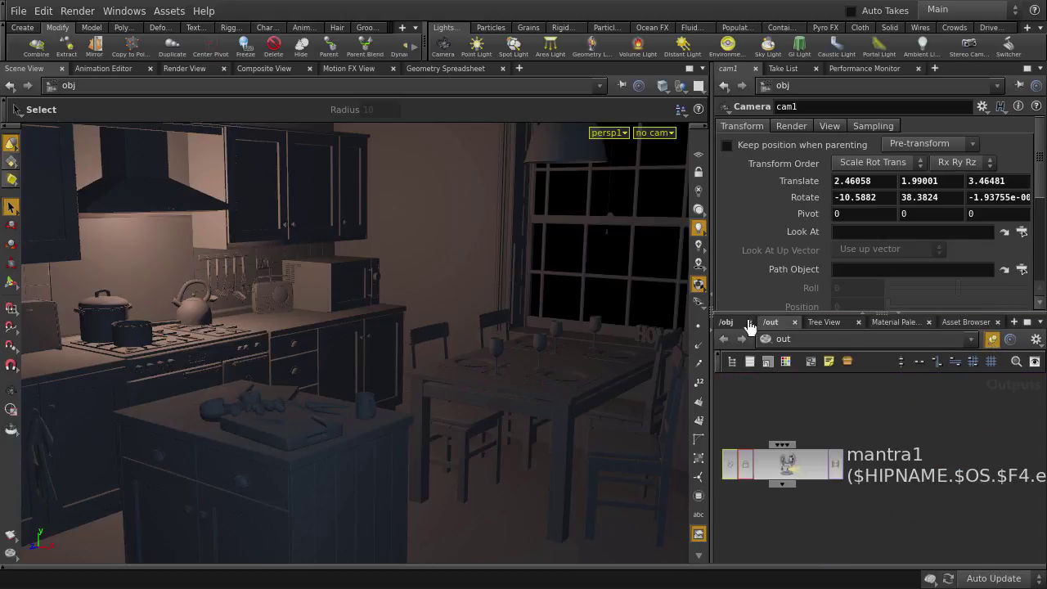
pyautogui.click(727, 322)
pyautogui.click(772, 339)
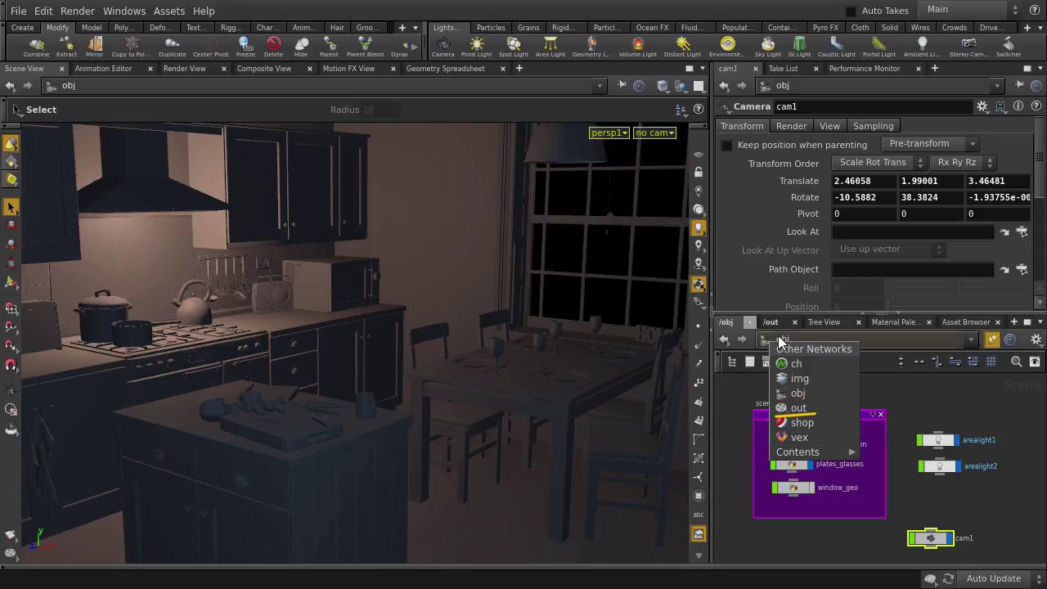
pyautogui.click(778, 340)
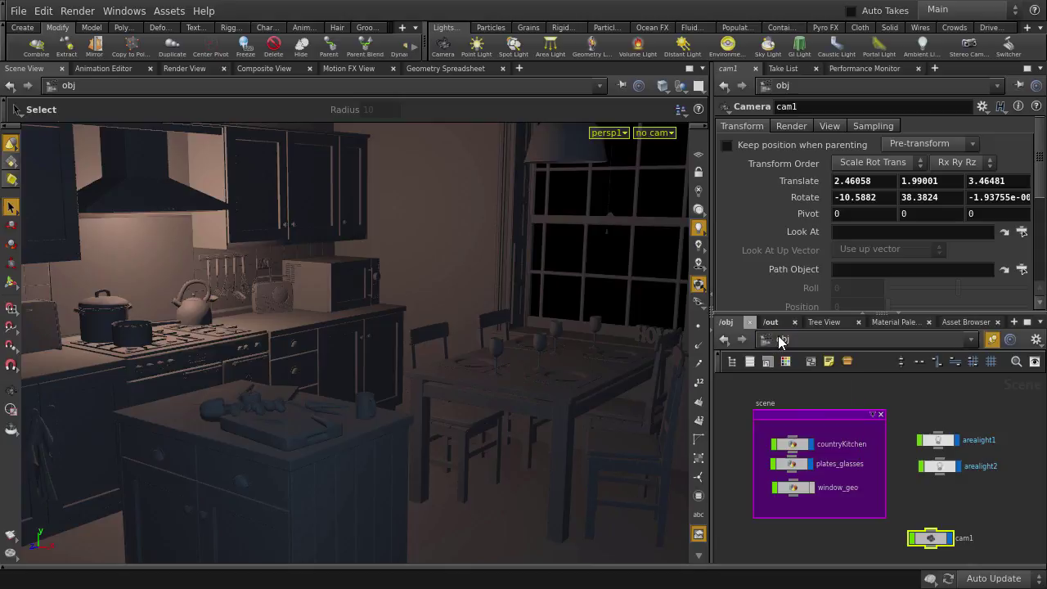
# Create a portal light from window_geo and place portallight1 beside the area lights.
pyautogui.click(806, 491)
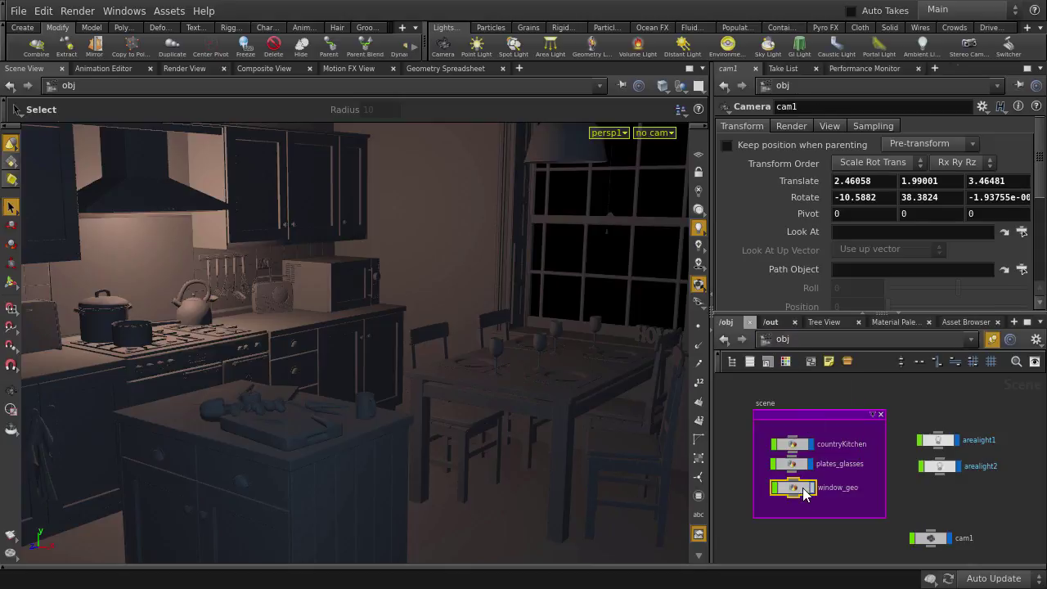
pyautogui.click(876, 48)
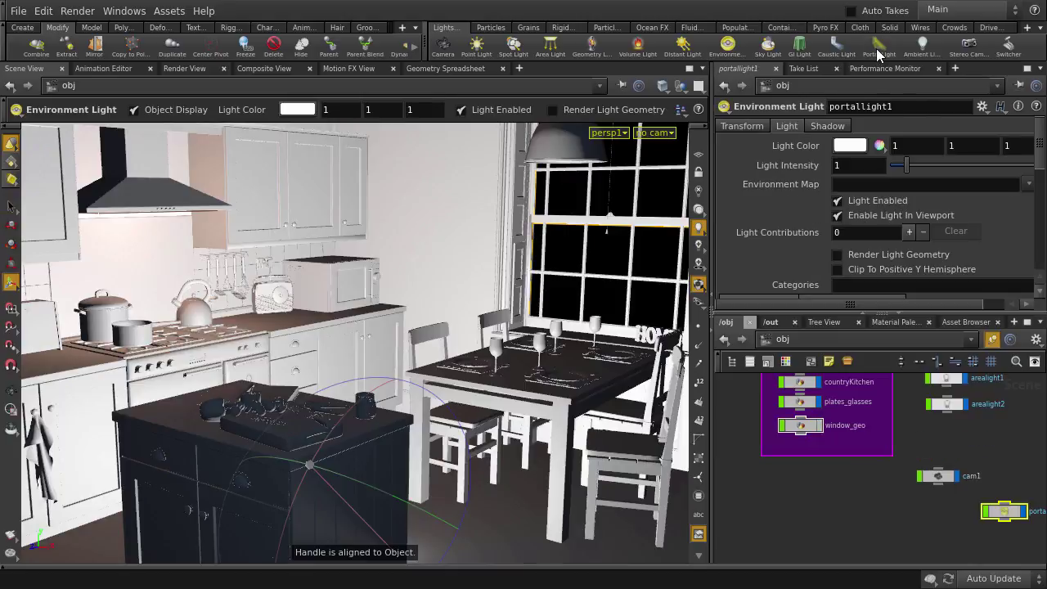
pyautogui.moveTo(981, 445); pyautogui.dragTo(920, 482, button='middle')
pyautogui.moveTo(911, 472); pyautogui.dragTo(889, 472)
# Wrap the three light nodes in a tan network box named lights.
pyautogui.moveTo(857, 393); pyautogui.dragTo(928, 482)
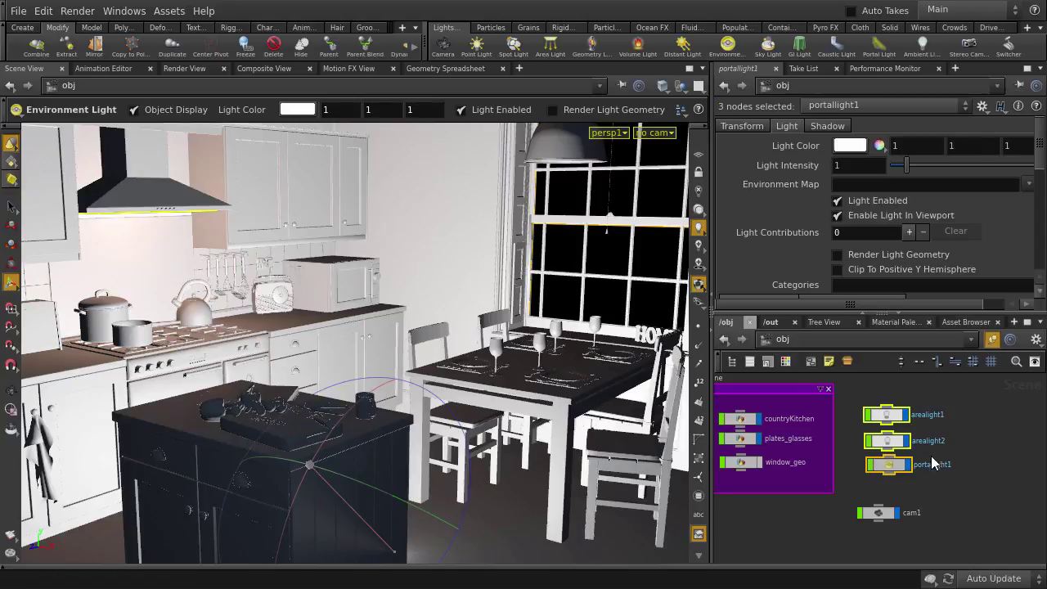
pyautogui.click(811, 363)
pyautogui.click(785, 361)
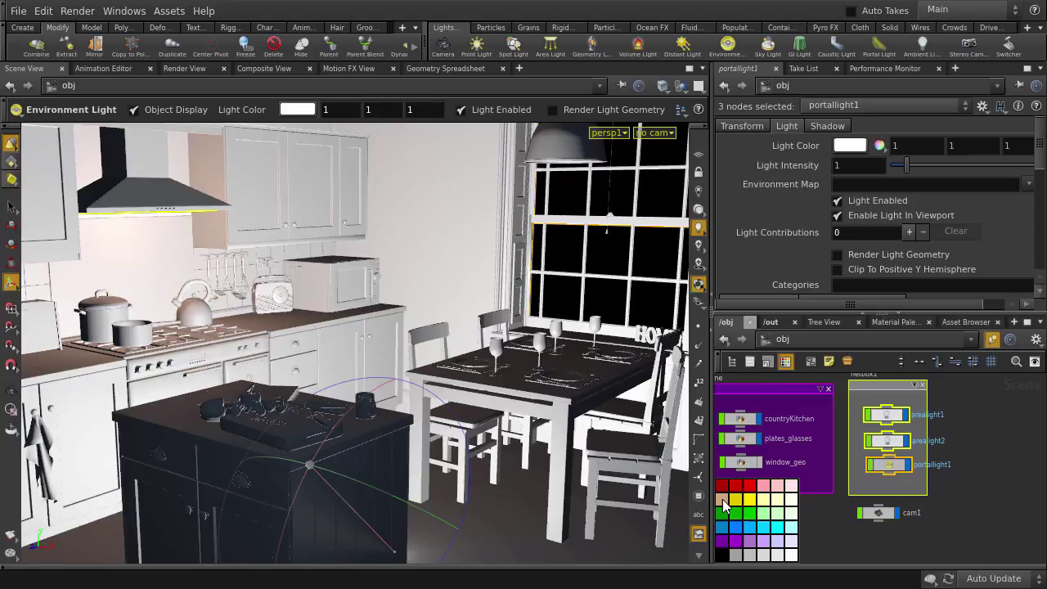
pyautogui.click(724, 501)
pyautogui.click(786, 361)
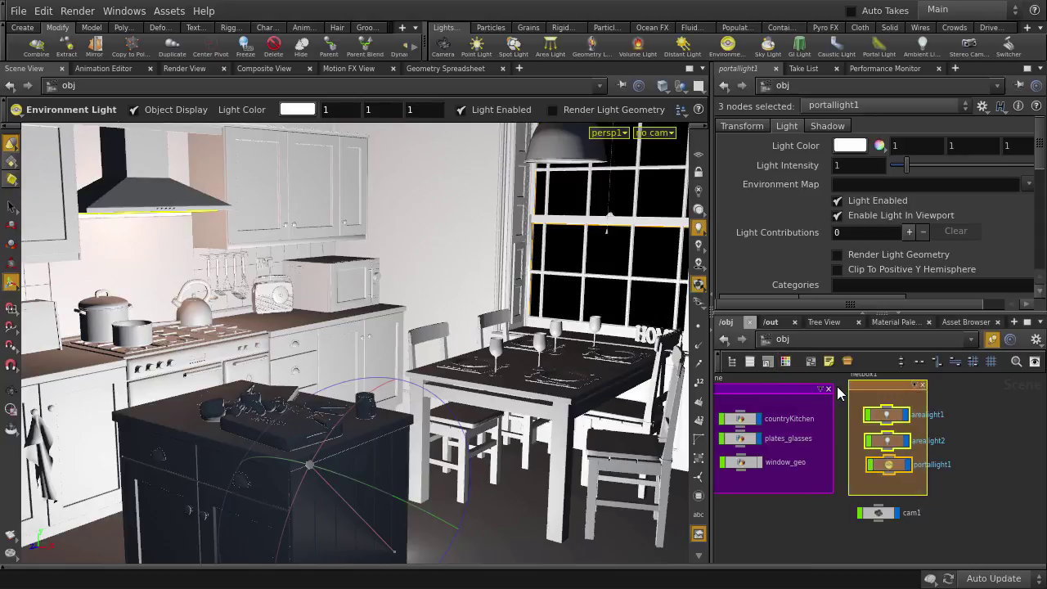
pyautogui.moveTo(839, 392); pyautogui.dragTo(838, 432, button='middle')
pyautogui.doubleClick(851, 415)
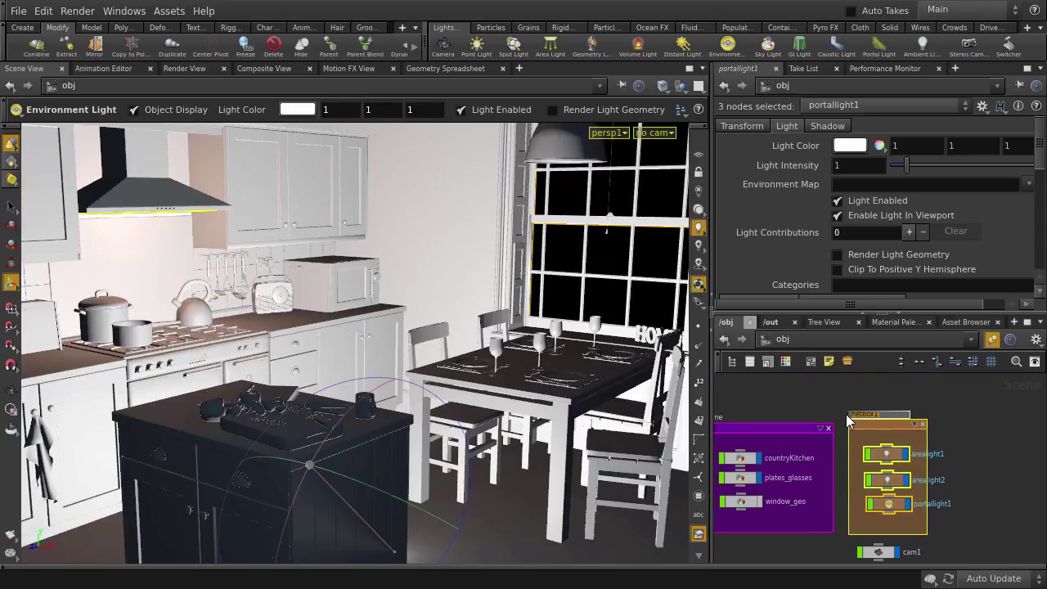
pyautogui.write('lights')
pyautogui.press('Return')
# Render only the window-and-table region in Render View, then select portallight1 in a wider parameter pane.
pyautogui.click(196, 68)
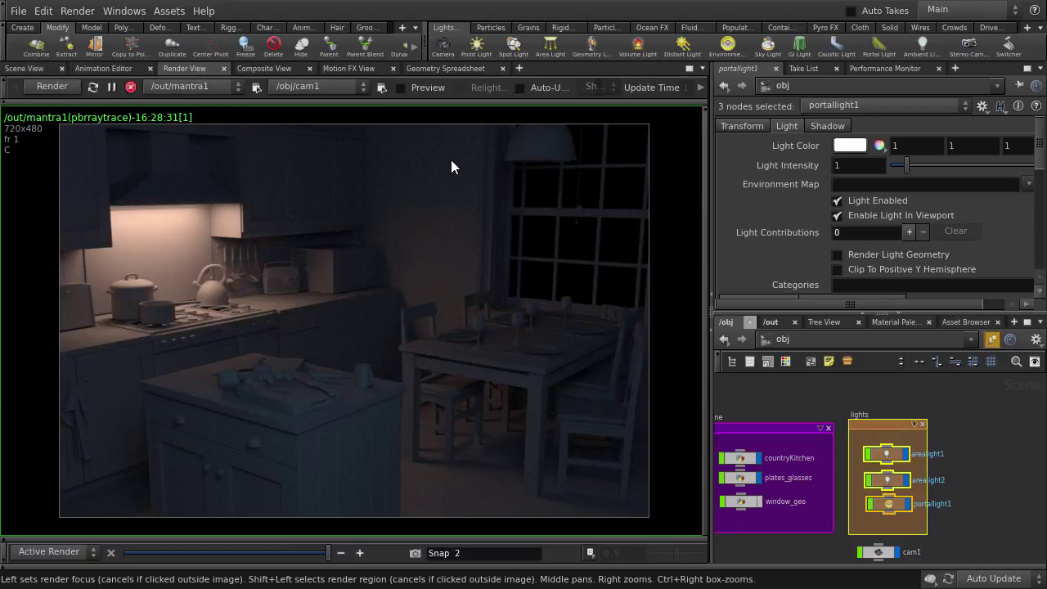
pyautogui.keyDown('shift'); pyautogui.moveTo(451, 159); pyautogui.dragTo(586, 370); pyautogui.keyUp('shift')
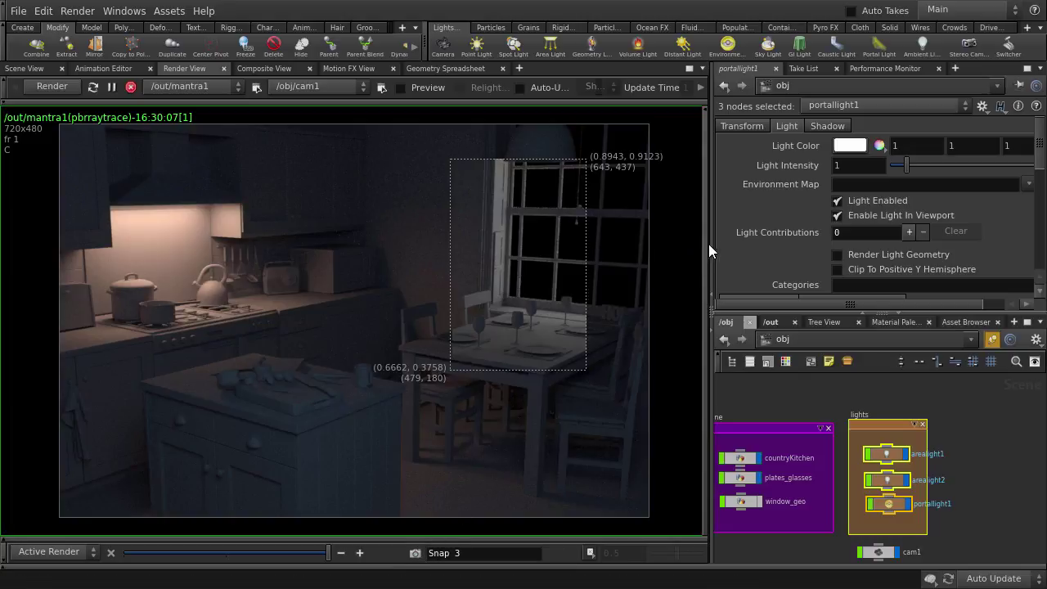
pyautogui.moveTo(708, 243); pyautogui.dragTo(648, 242)
pyautogui.click(833, 505)
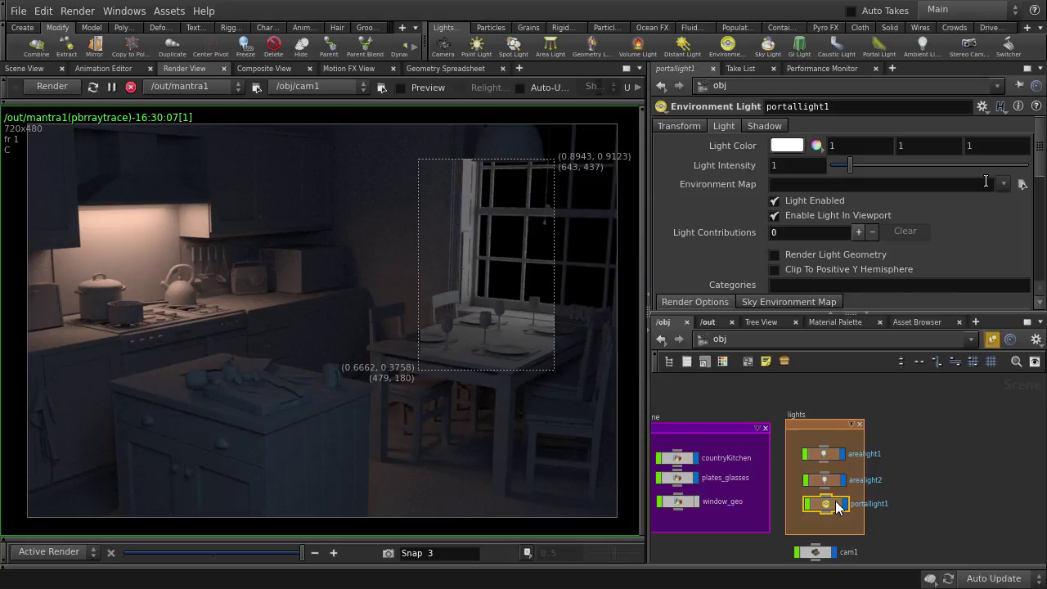
# Set the portal light's Environment Map to $HIP/render/NarrowPath_3k.hdr.
pyautogui.click(1022, 184)
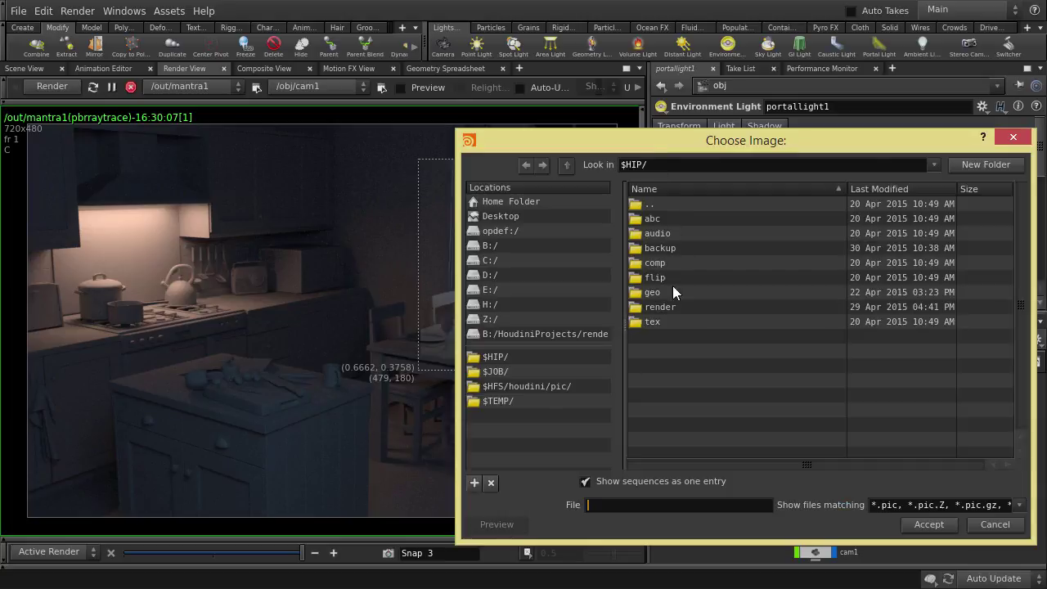
pyautogui.doubleClick(671, 310)
pyautogui.click(658, 482)
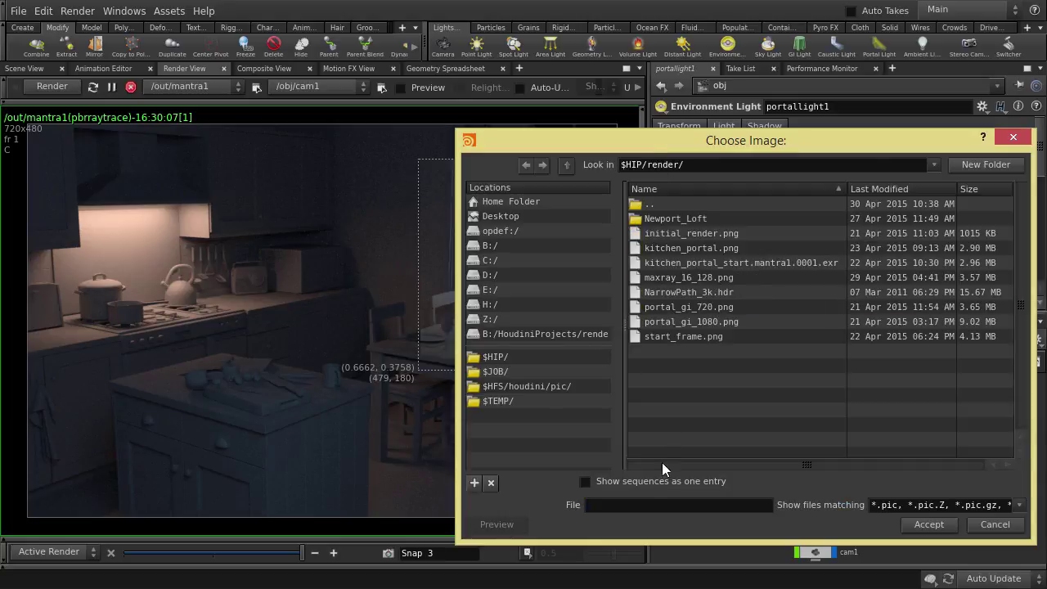
pyautogui.click(686, 291)
pyautogui.click(916, 529)
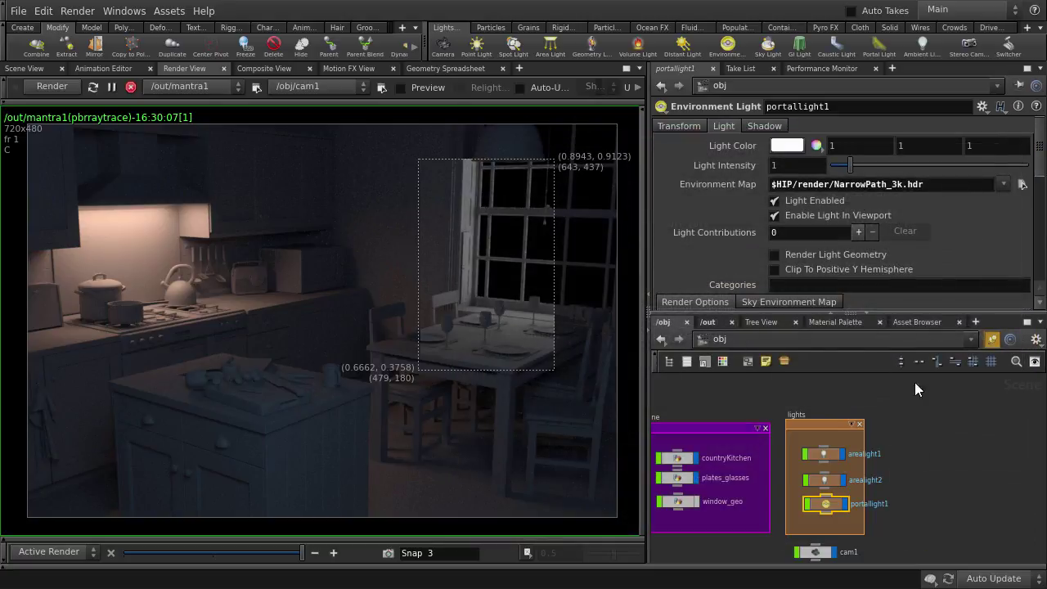
# Set Light Intensity to 10, re-render, and keep the result as a snapshot.
pyautogui.doubleClick(789, 168)
pyautogui.write('10')
pyautogui.press('Return')
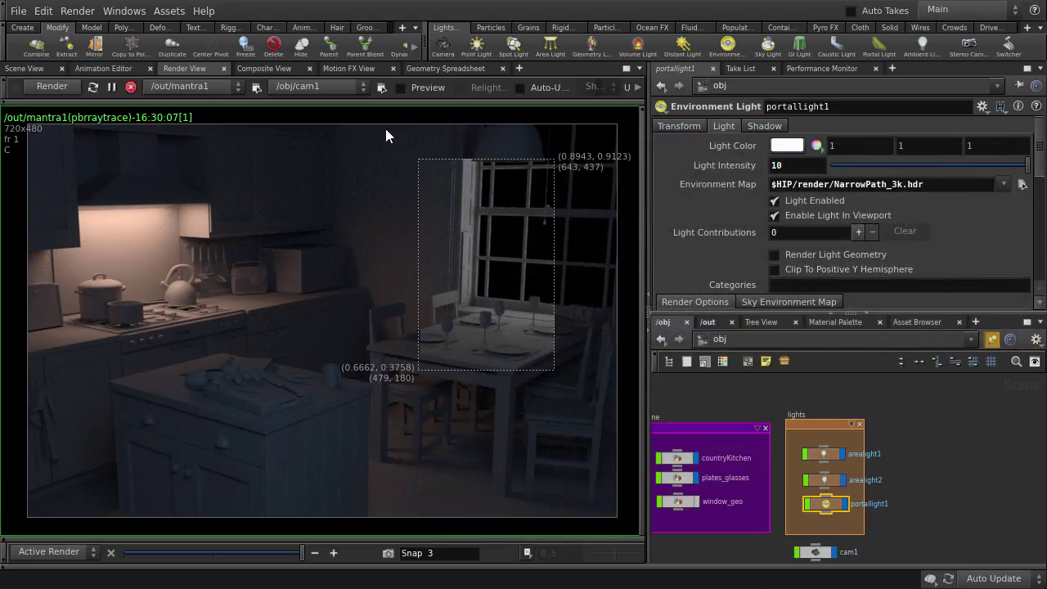
pyautogui.click(49, 87)
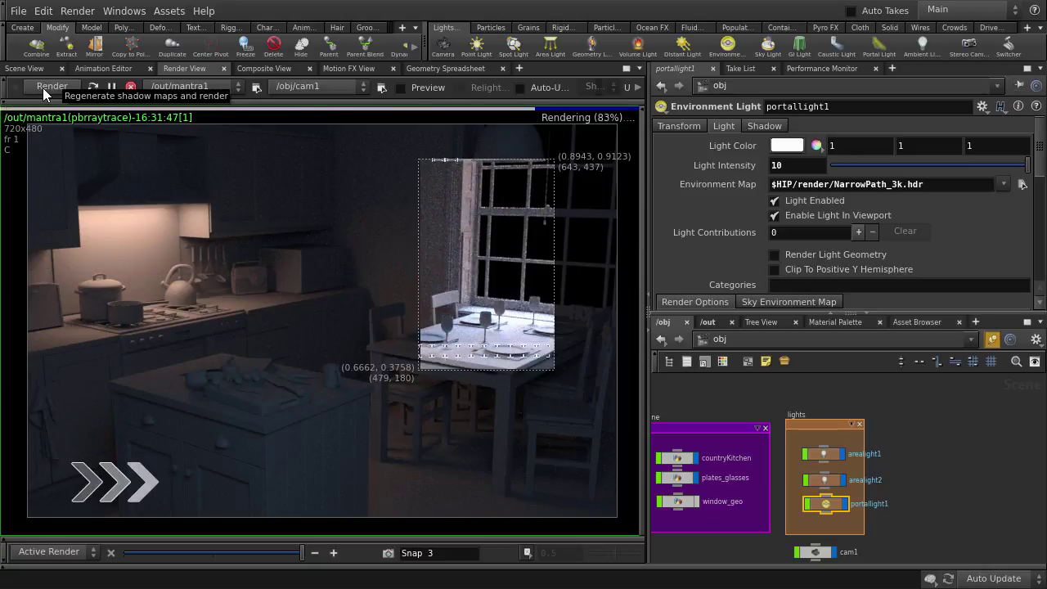
pyautogui.click(389, 554)
pyautogui.scroll(3, 561, 384)
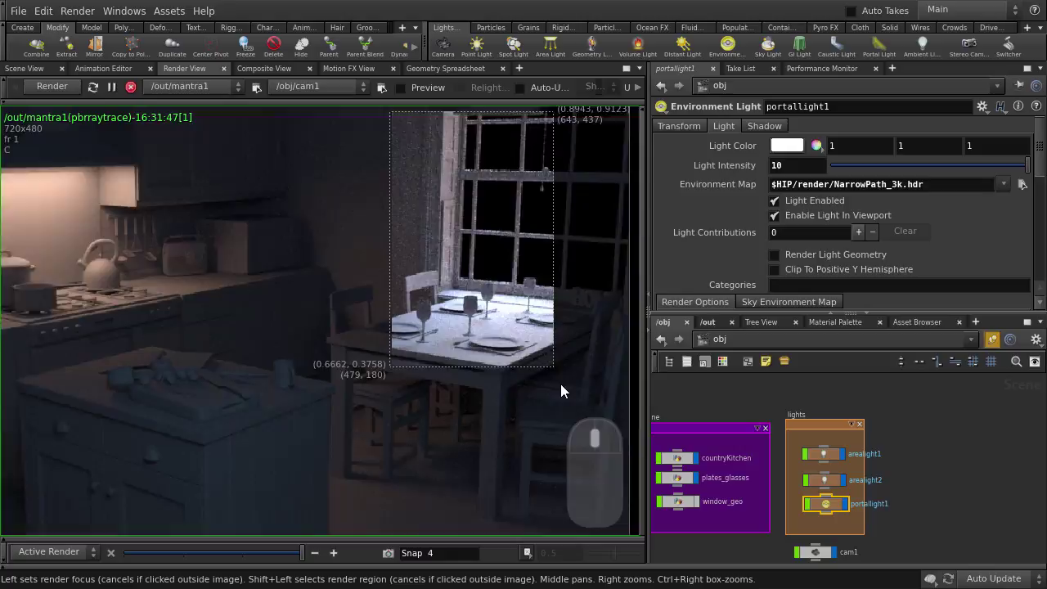
pyautogui.moveTo(559, 332); pyautogui.dragTo(547, 444, button='middle')
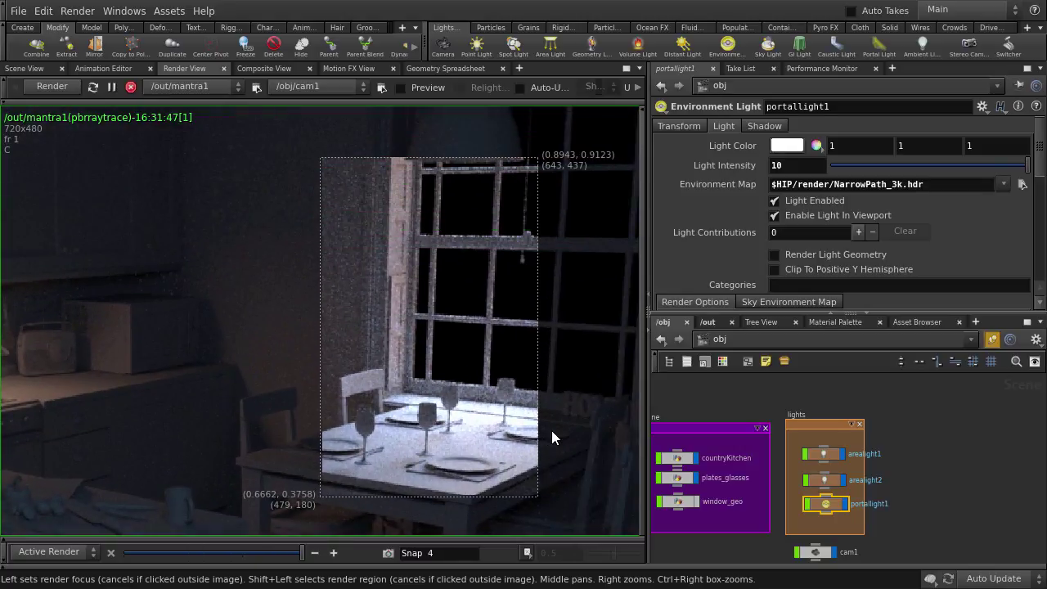
# Open mantra1's Rendering > Sampling settings from the /out network.
pyautogui.click(711, 322)
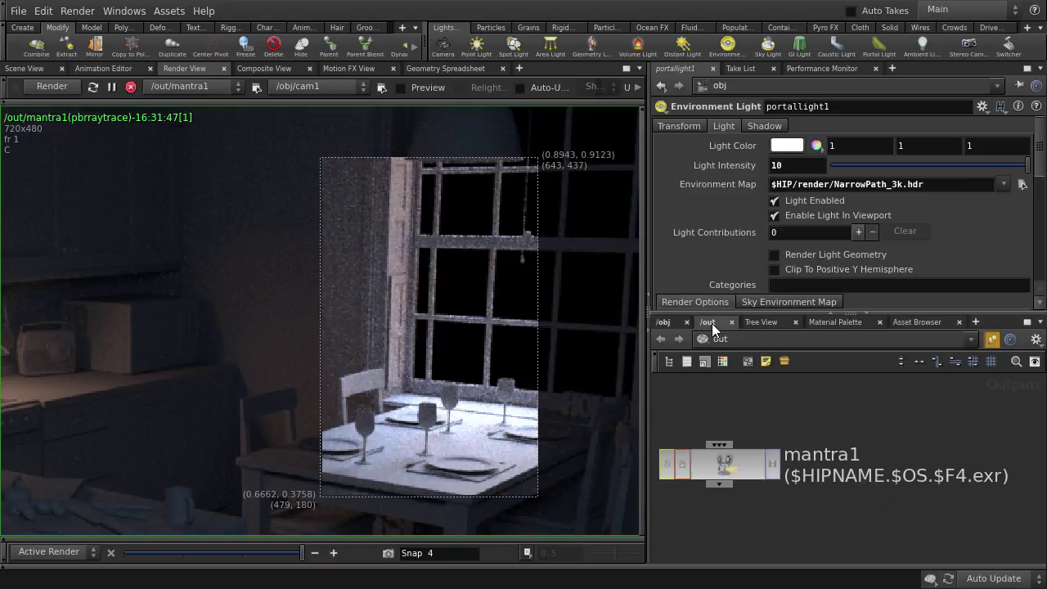
pyautogui.click(737, 460)
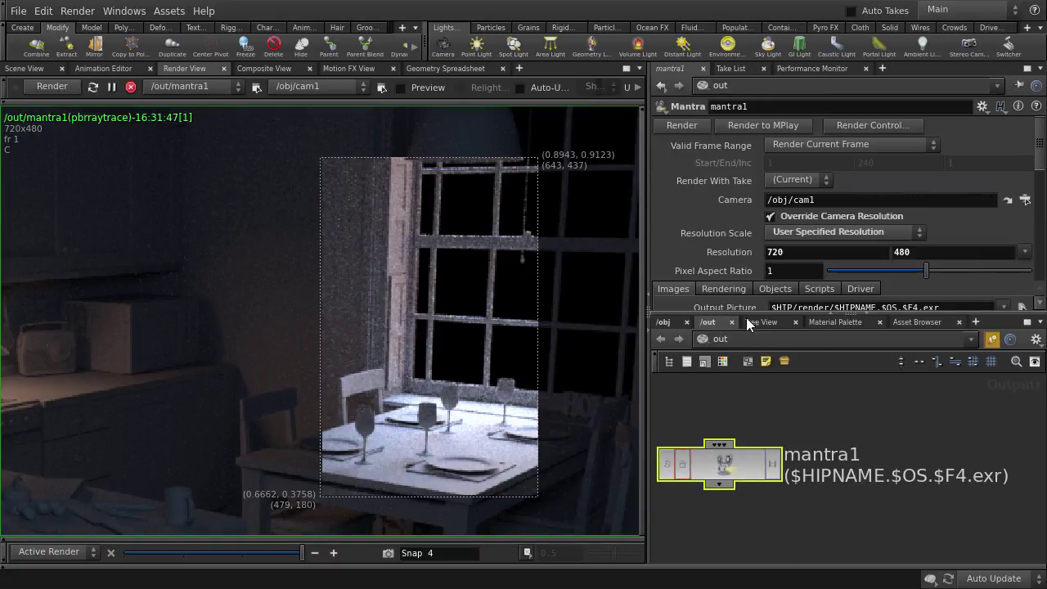
pyautogui.moveTo(747, 314); pyautogui.dragTo(754, 422)
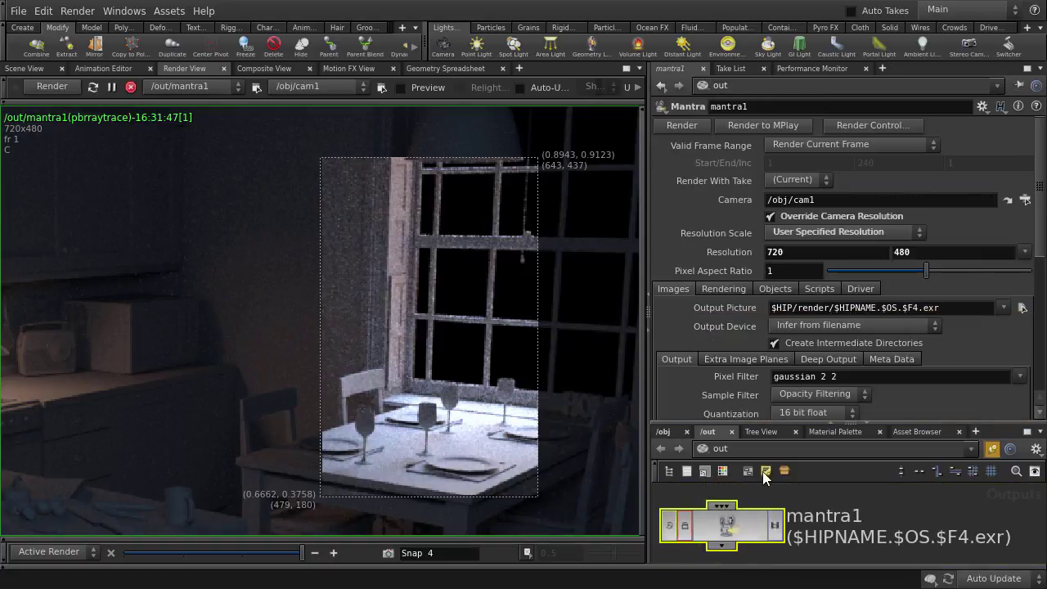
pyautogui.click(714, 291)
pyautogui.scroll(-5, 714, 288)
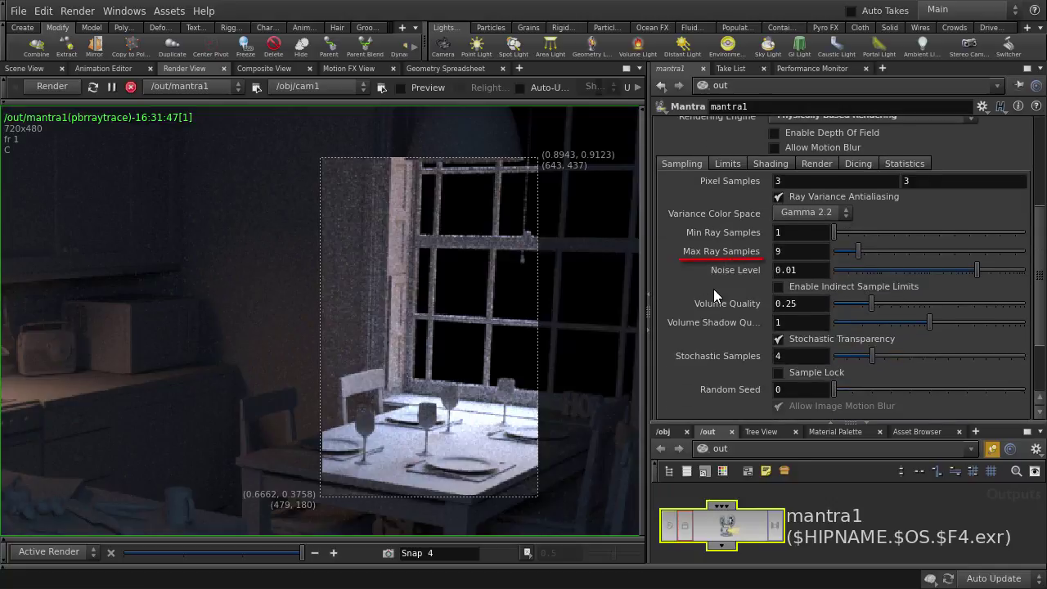
# Set Max Ray Samples to 16 and Noise Level to 0.001, then re-render.
pyautogui.doubleClick(766, 254)
pyautogui.write('16')
pyautogui.press('Return')
pyautogui.click(792, 271)
pyautogui.press('BackSpace')
pyautogui.write('01')
pyautogui.press('Return')
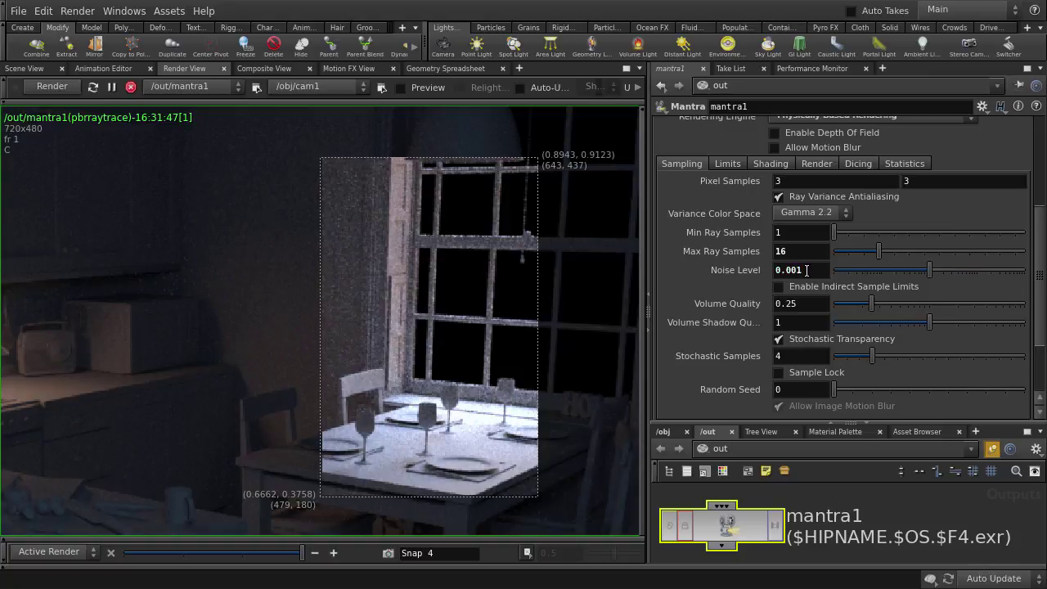
pyautogui.click(47, 88)
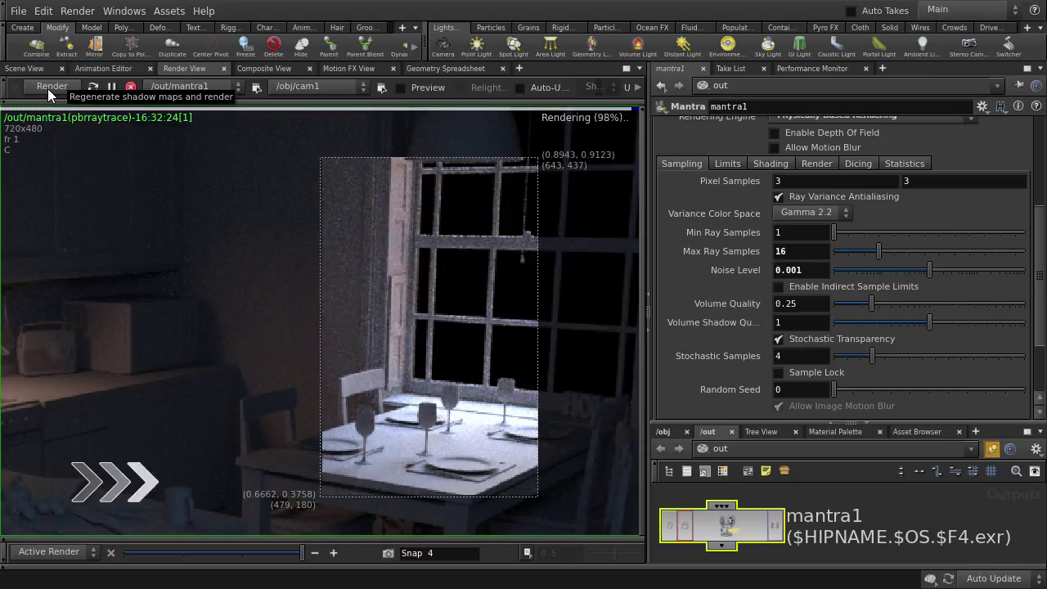
# Enable Indirect Sample Limits with 16 max indirect ray samples and 0.001 noise level.
pyautogui.click(778, 286)
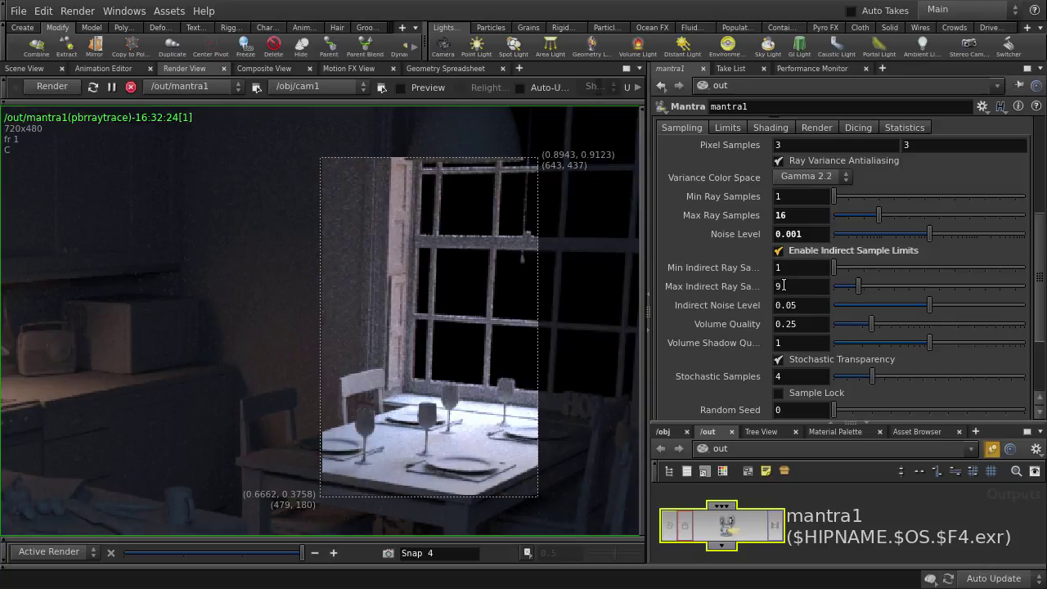
pyautogui.moveTo(784, 284); pyautogui.dragTo(769, 287)
pyautogui.write('16')
pyautogui.press('Return')
pyautogui.click(800, 305)
pyautogui.press('BackSpace')
pyautogui.write('01')
pyautogui.press('Return')
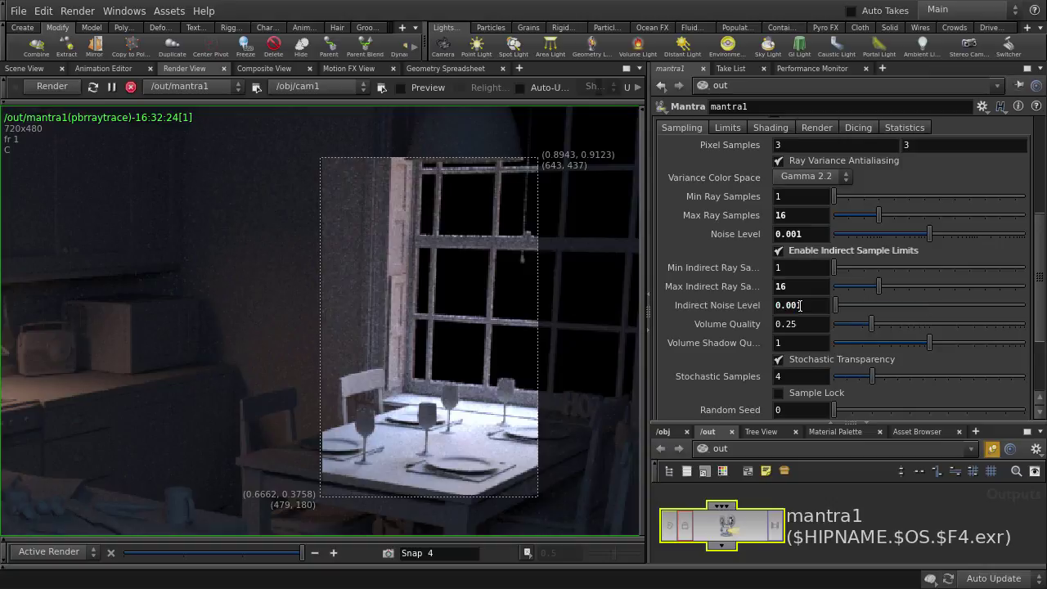
# Set mantra1's Reflect, Refract and Diffuse Limits to 1 and re-render the window region.
pyautogui.click(730, 124)
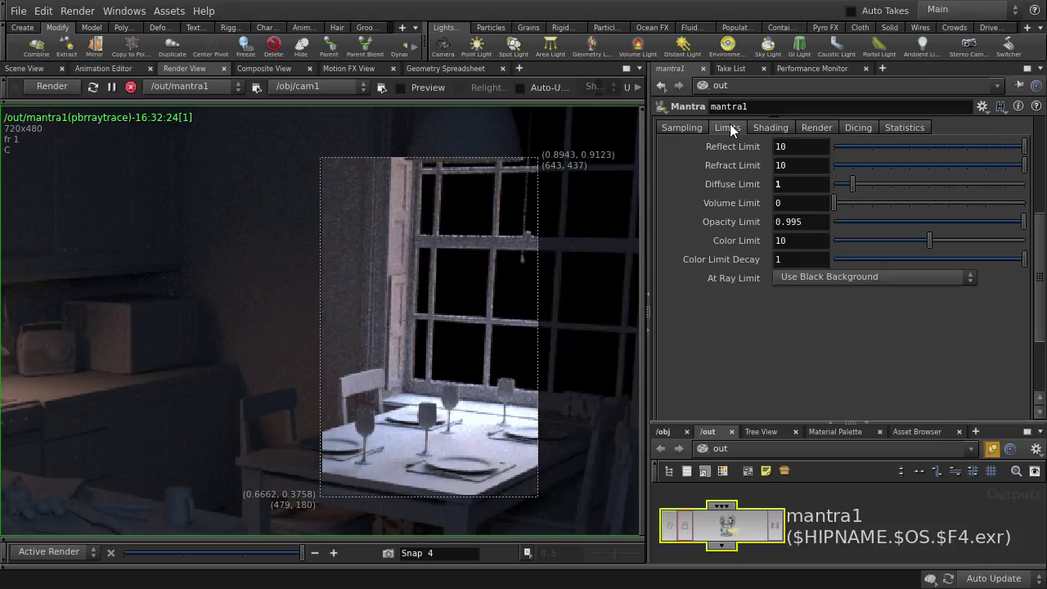
pyautogui.click(776, 145)
pyautogui.write('1')
pyautogui.press('Tab')
pyautogui.write('1')
pyautogui.press('Tab')
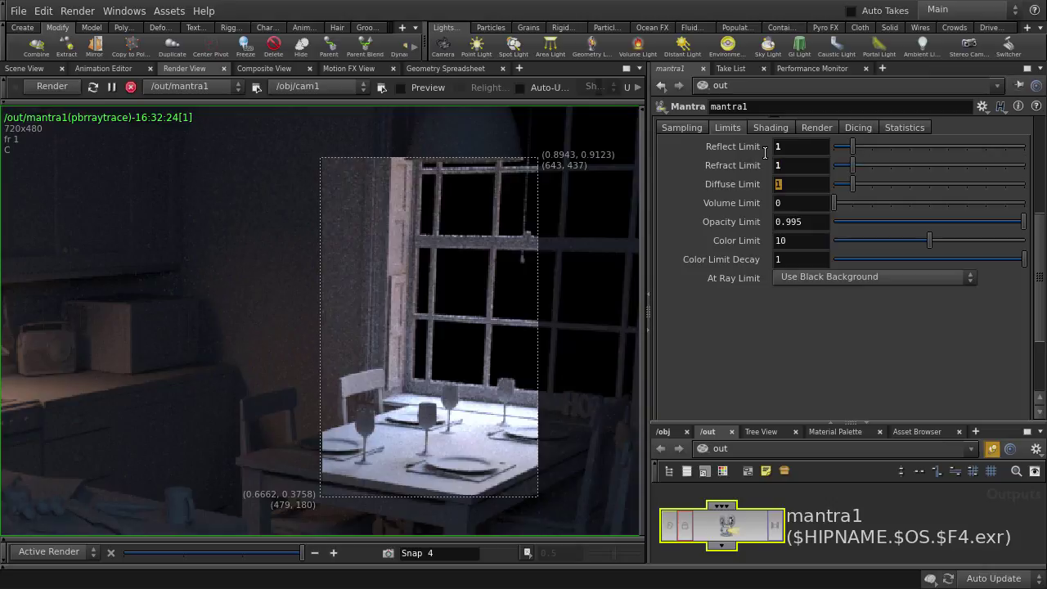
pyautogui.write('1')
pyautogui.click(51, 89)
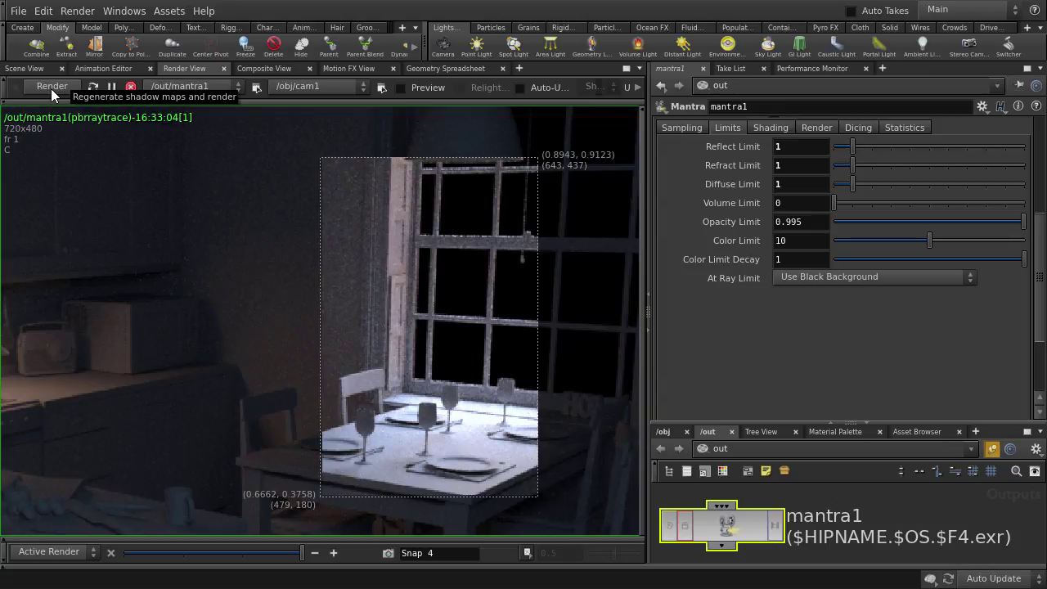
# Snapshot the last render and raise Max Indirect Ray Samples to 64.
pyautogui.click(389, 554)
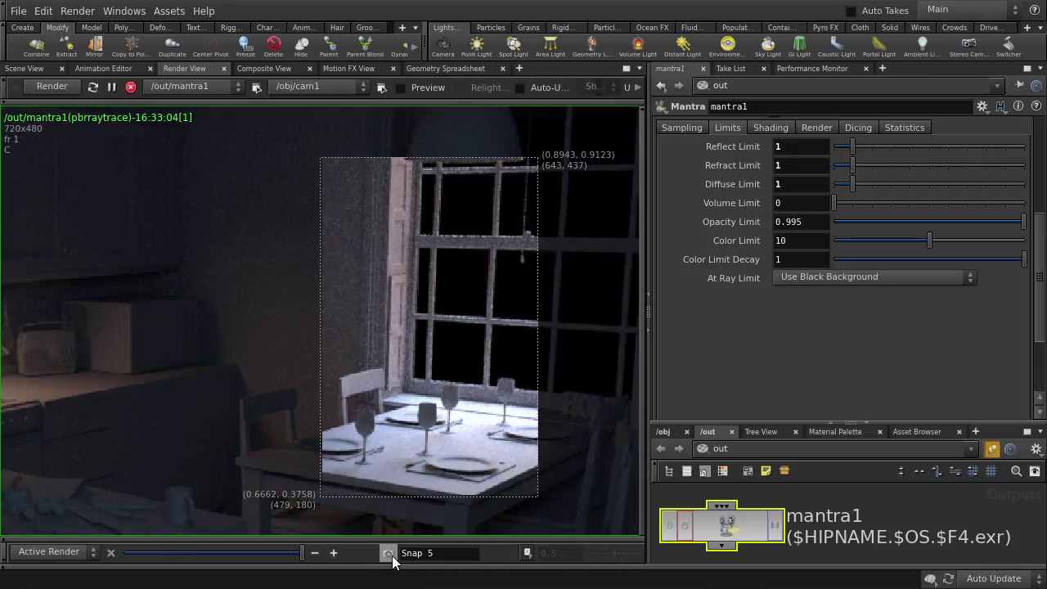
pyautogui.click(692, 130)
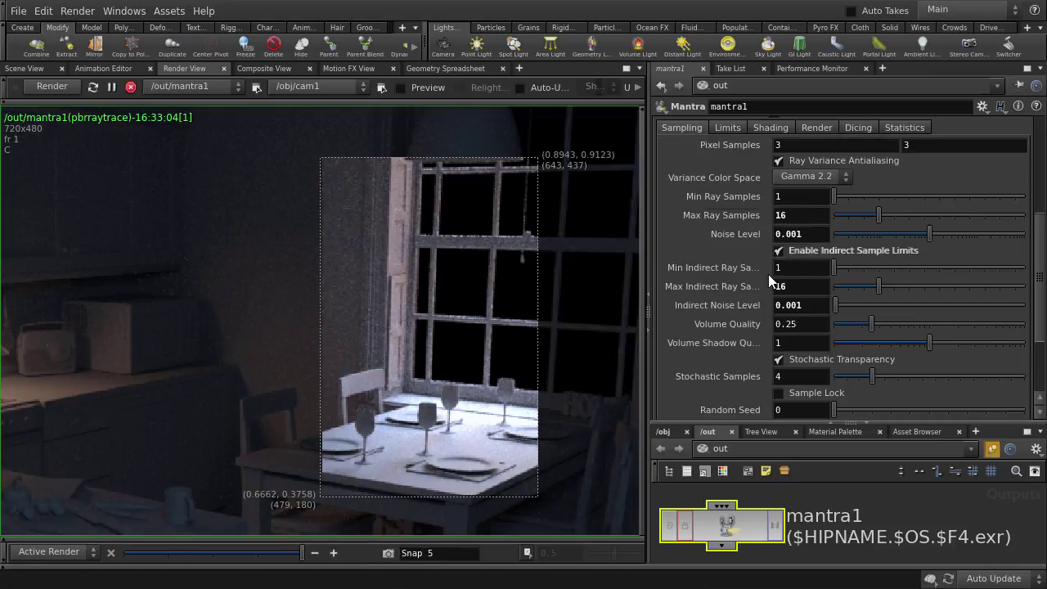
pyautogui.moveTo(795, 286); pyautogui.dragTo(766, 295)
pyautogui.write('64')
pyautogui.press('Return')
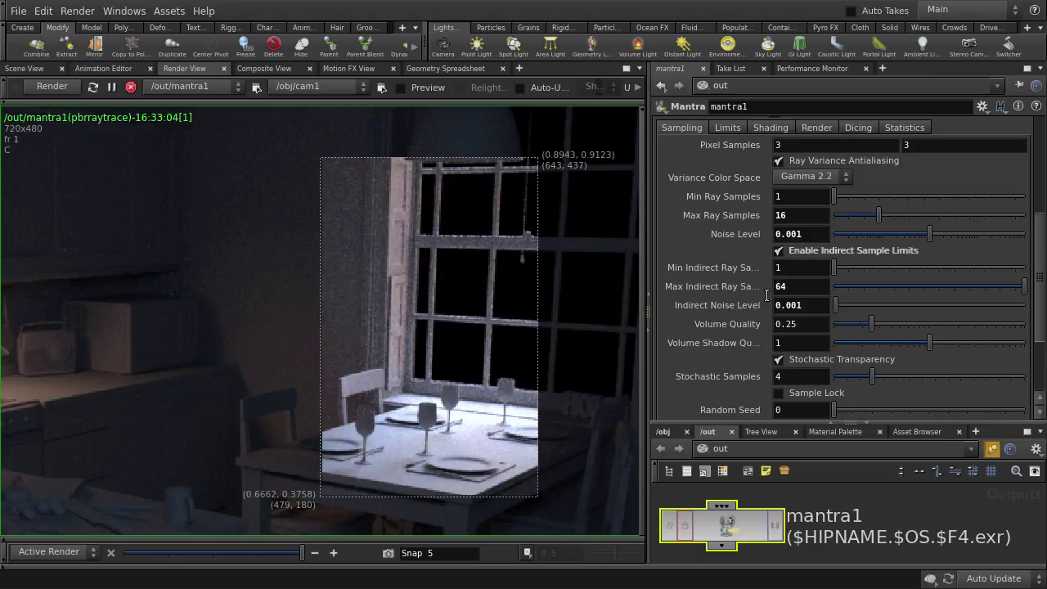
# Set Pixel Samples to 4 by 4.
pyautogui.moveTo(788, 149); pyautogui.dragTo(764, 146)
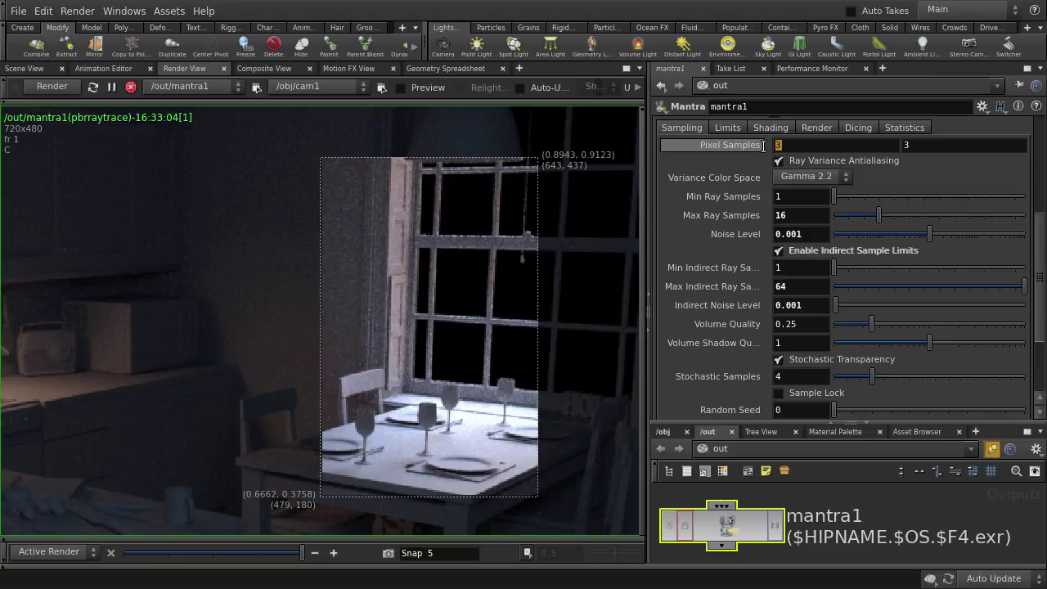
pyautogui.write('4')
pyautogui.press('Tab')
pyautogui.write('4')
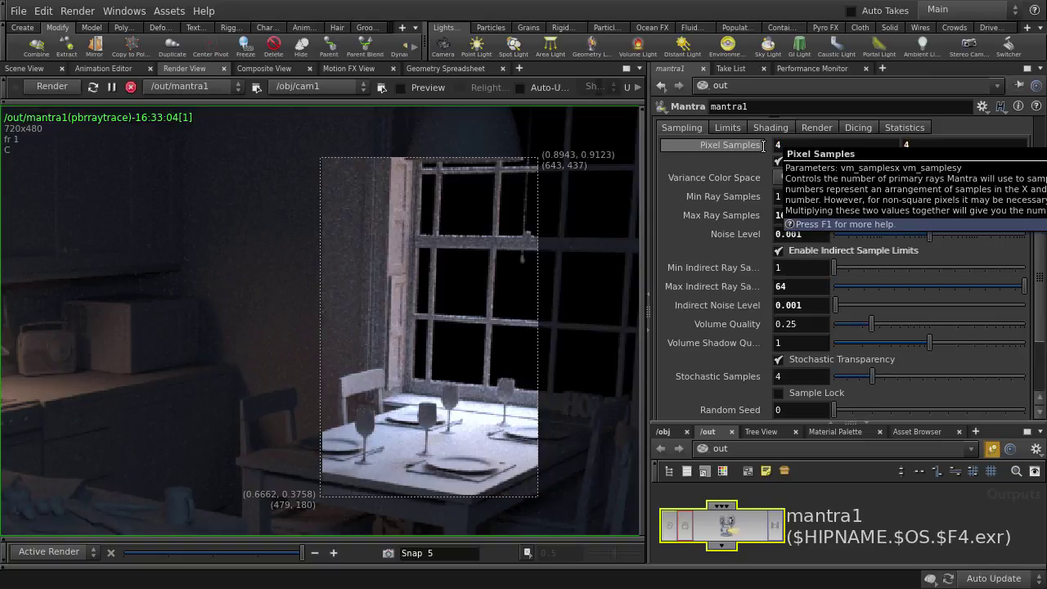
# Set portallight1's Sampling Quality to 5 and re-render.
pyautogui.click(663, 433)
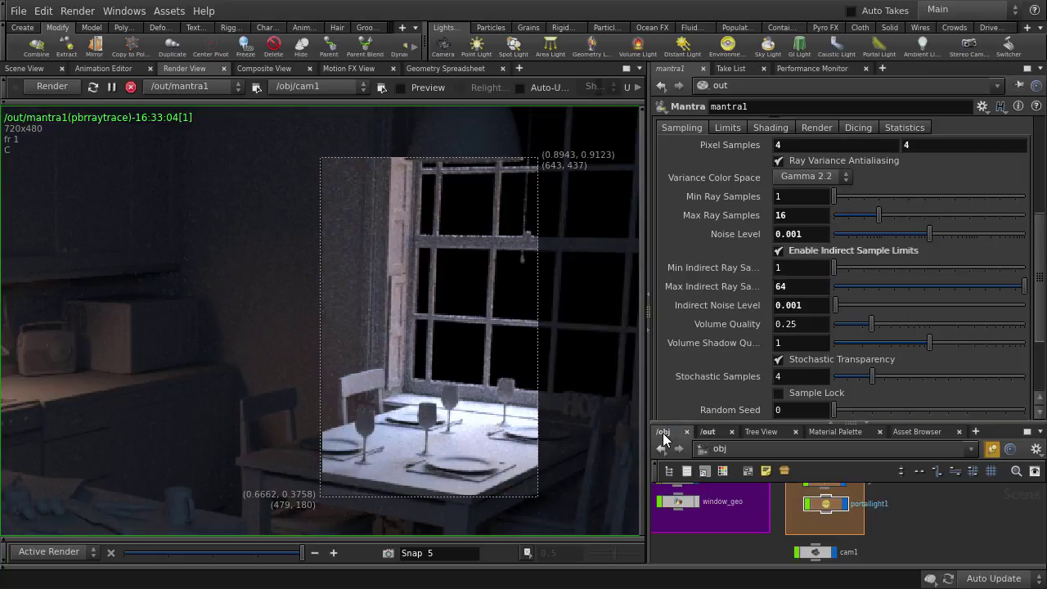
pyautogui.moveTo(773, 504); pyautogui.dragTo(777, 546, button='middle')
pyautogui.click(821, 545)
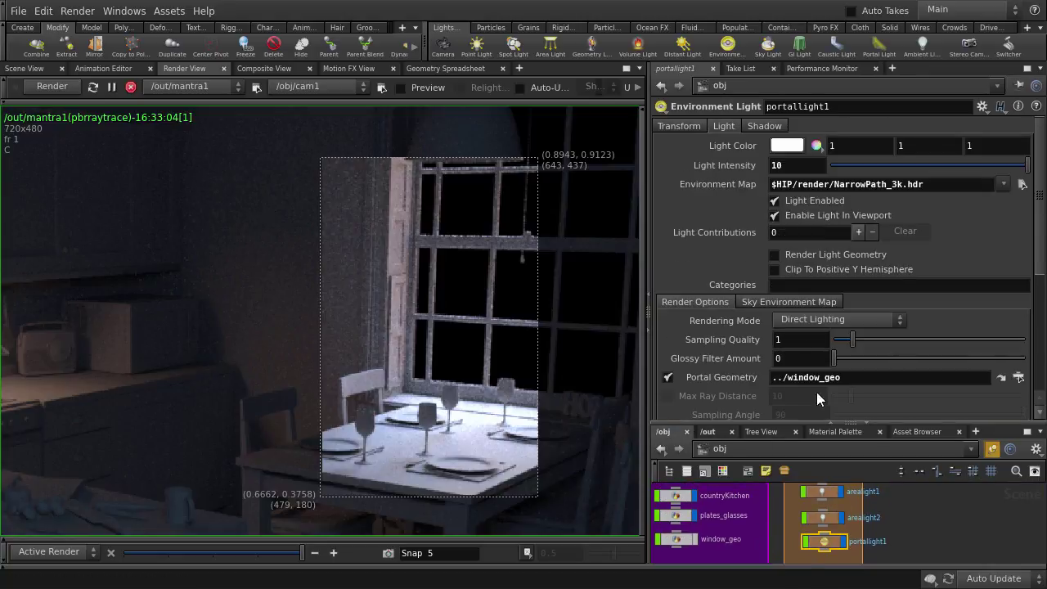
pyautogui.write('5')
pyautogui.press('Return')
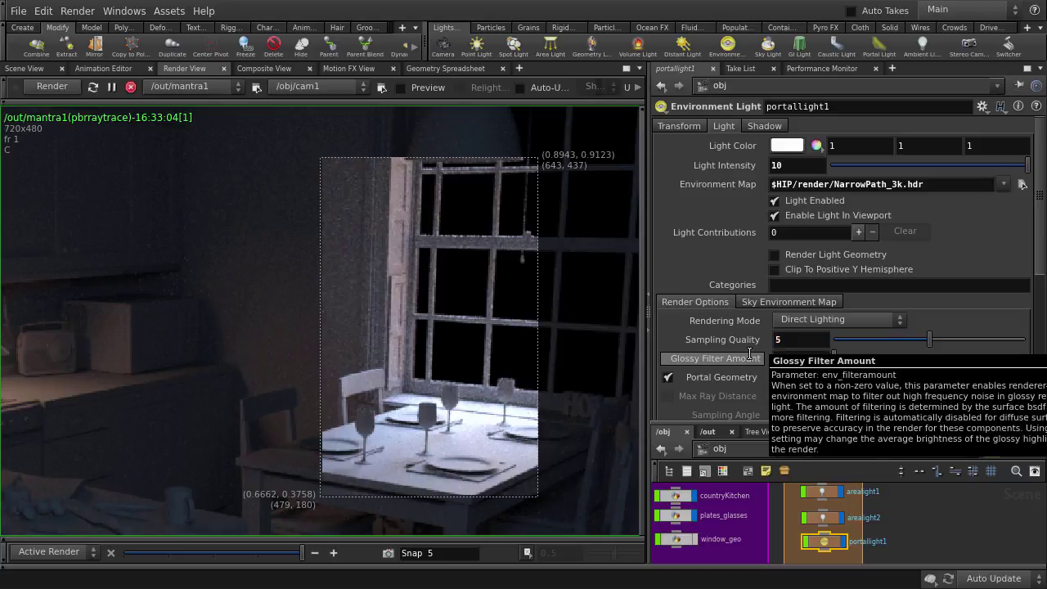
pyautogui.click(36, 88)
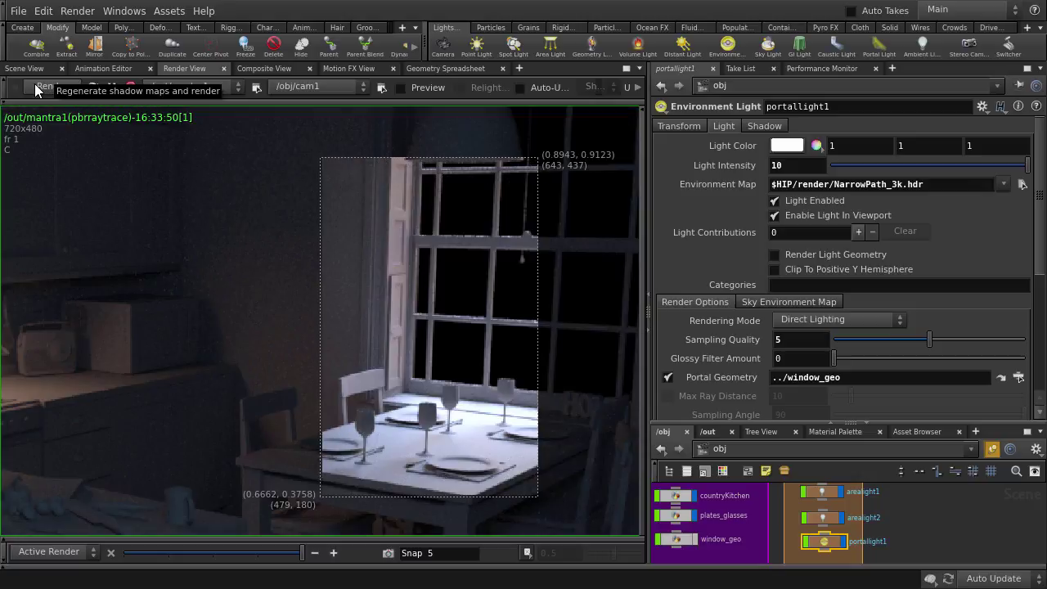
# Snapshot the render, compare it with darker Snap 1, then frame the live render.
pyautogui.click(389, 555)
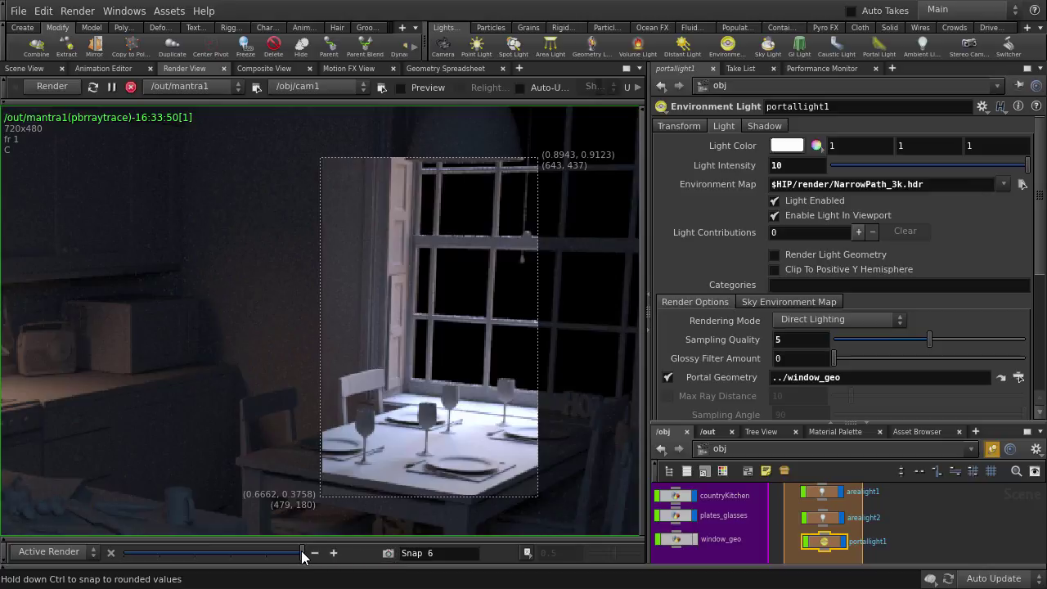
pyautogui.moveTo(284, 558); pyautogui.dragTo(320, 561)
pyautogui.press('h')
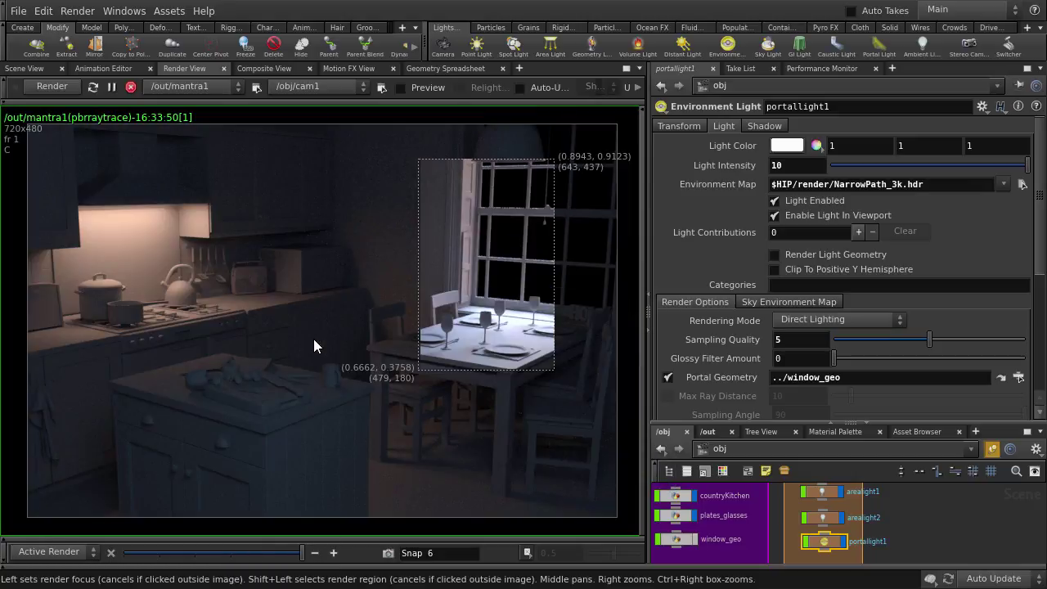
# Open the Render Scheduler and turn off Clear Completed Jobs.
pyautogui.click(78, 11)
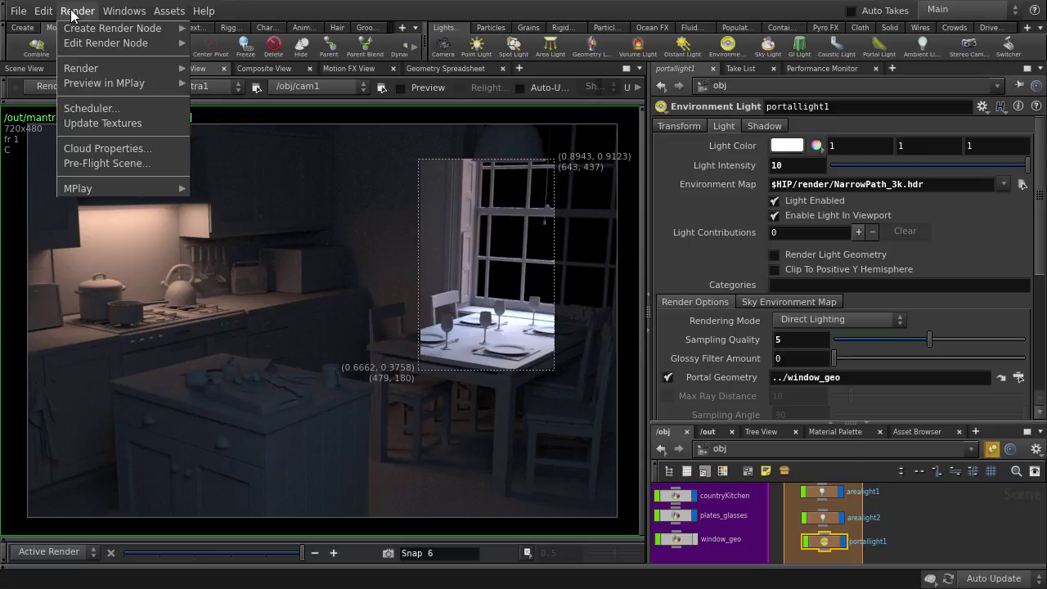
pyautogui.click(101, 108)
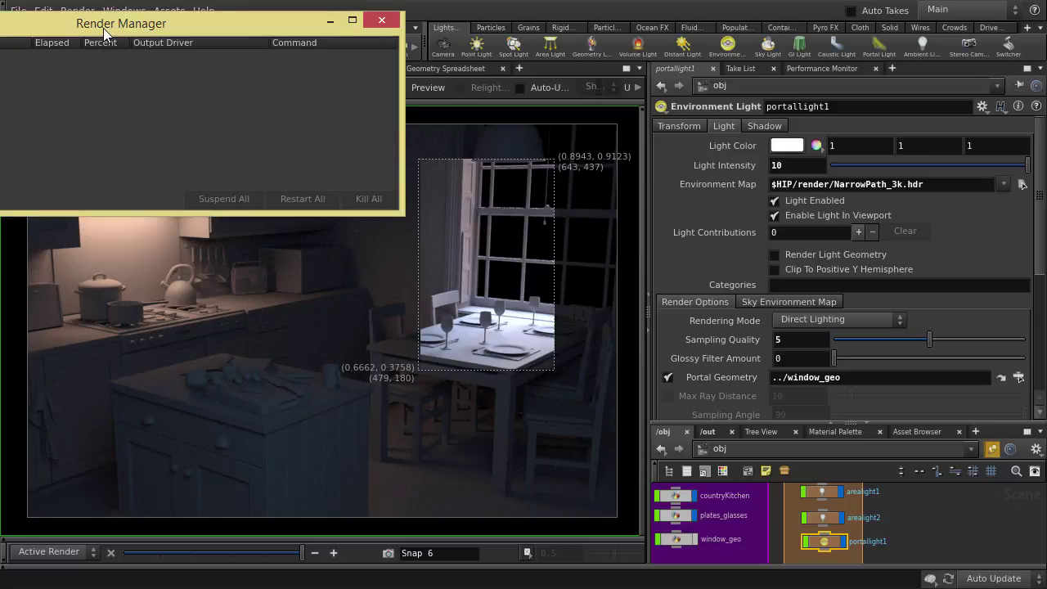
pyautogui.moveTo(464, 210); pyautogui.dragTo(639, 337)
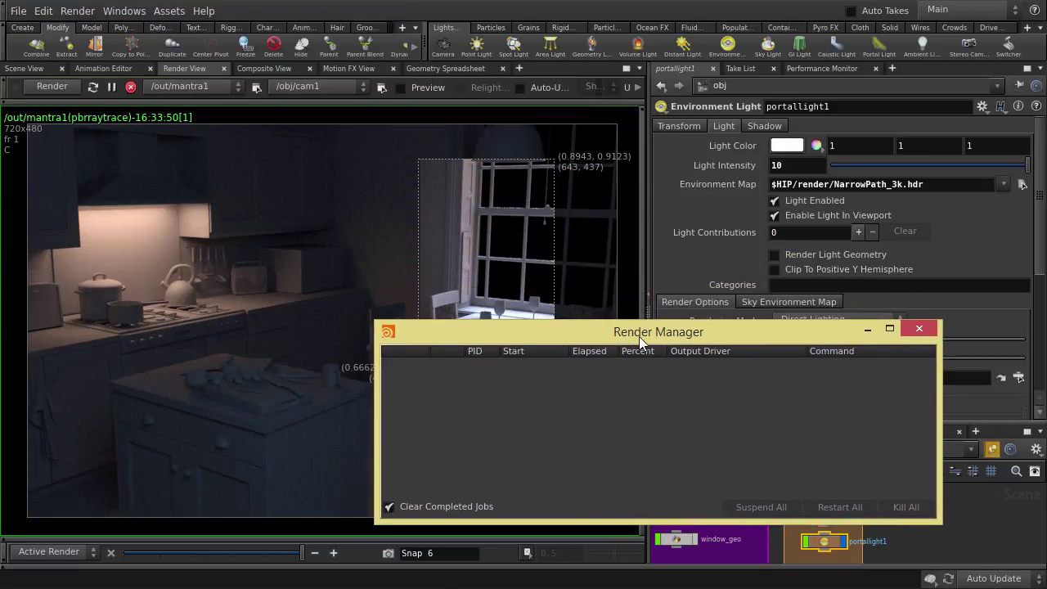
pyautogui.click(469, 506)
pyautogui.moveTo(605, 334); pyautogui.dragTo(673, 372)
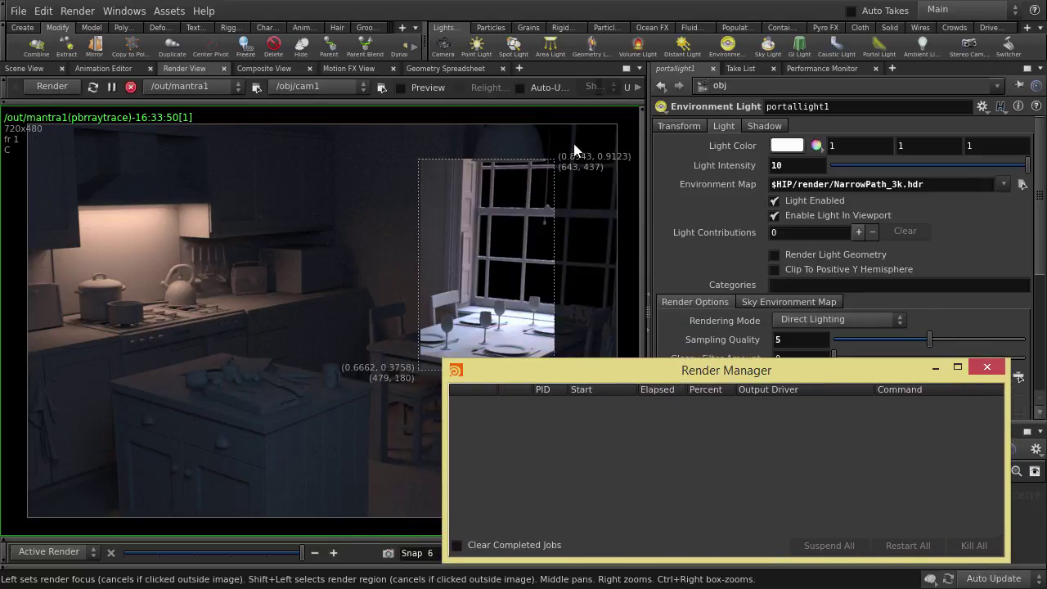
# Clear the render region, render the full kitchen frame, pause the job and minimize Render Manager.
pyautogui.keyDown('shift'); pyautogui.click(536, 117); pyautogui.keyUp('shift')
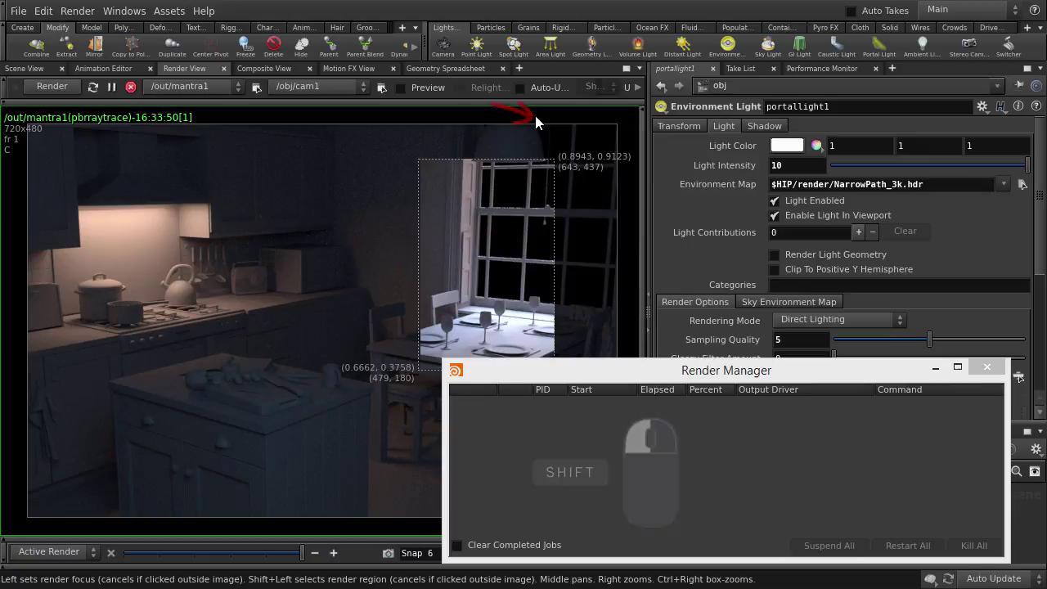
pyautogui.click(61, 88)
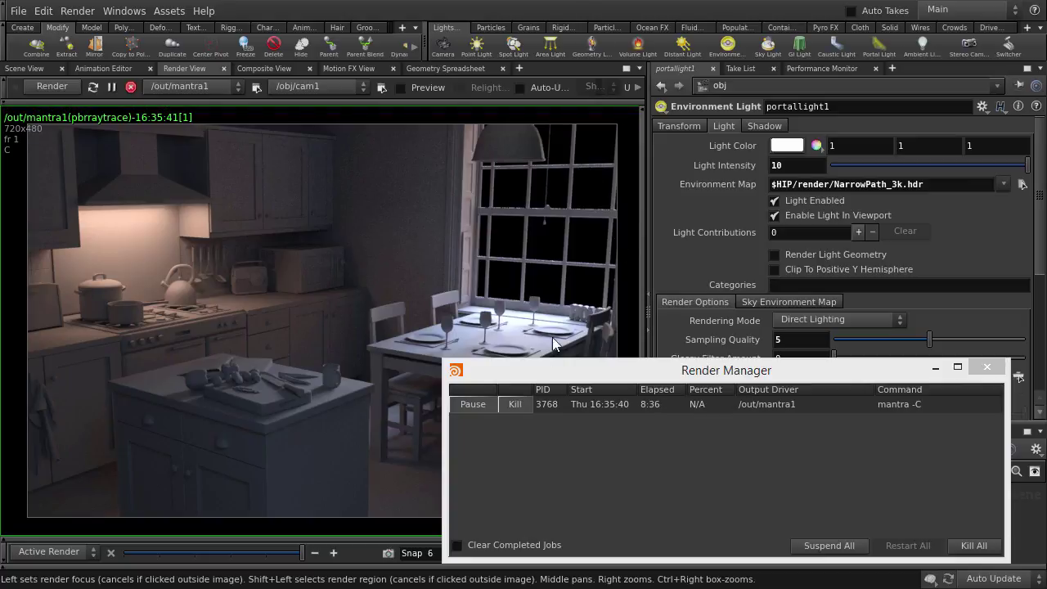
pyautogui.click(464, 404)
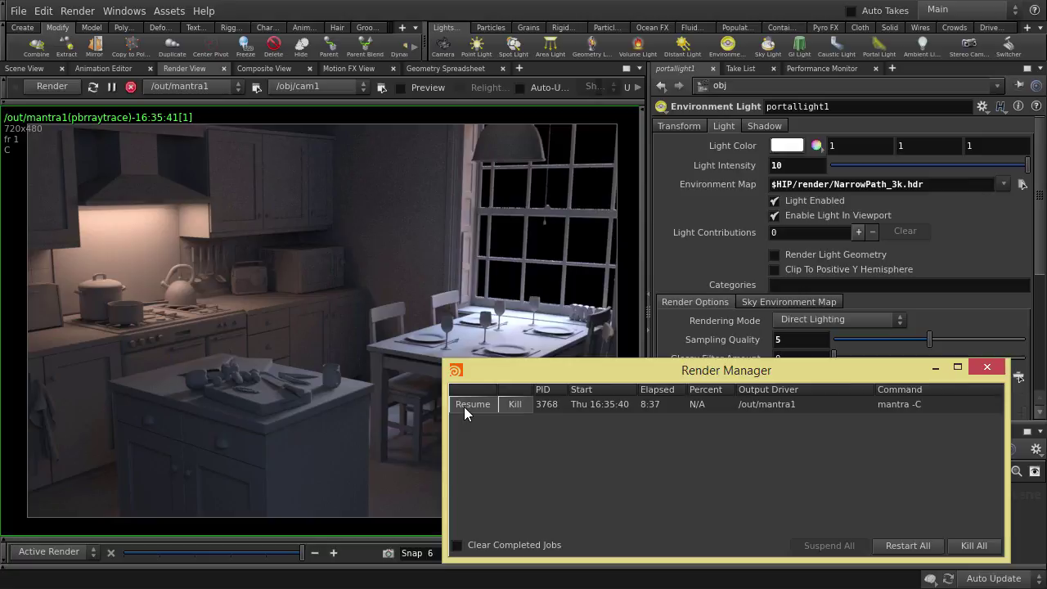
pyautogui.click(935, 369)
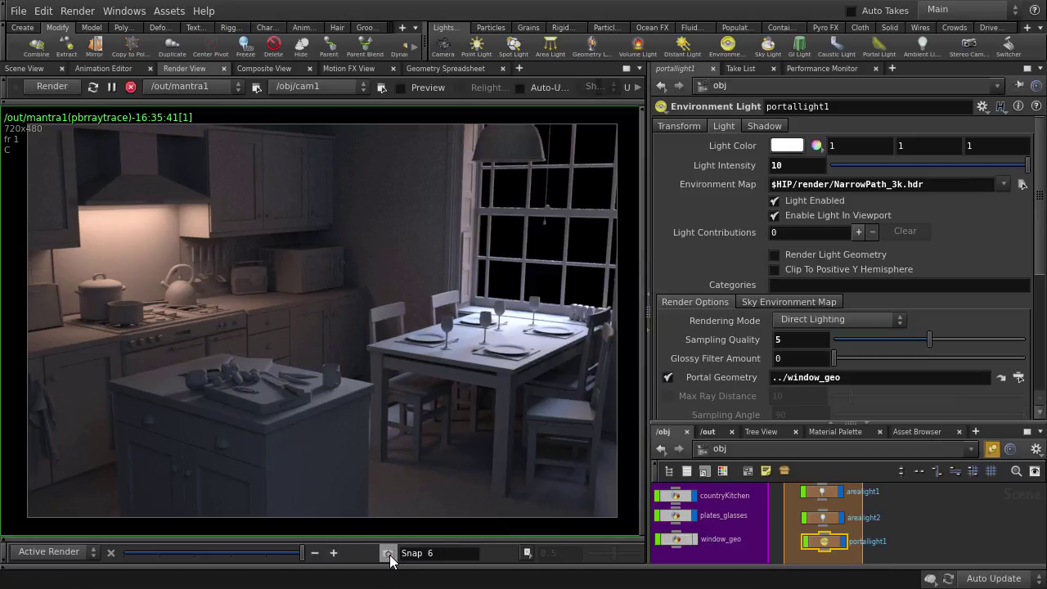
# Set portallight1's Portal Geometry to ../window_geo, then switch the Portal Geometry toggle off.
pyautogui.scroll(-4, 870, 324)
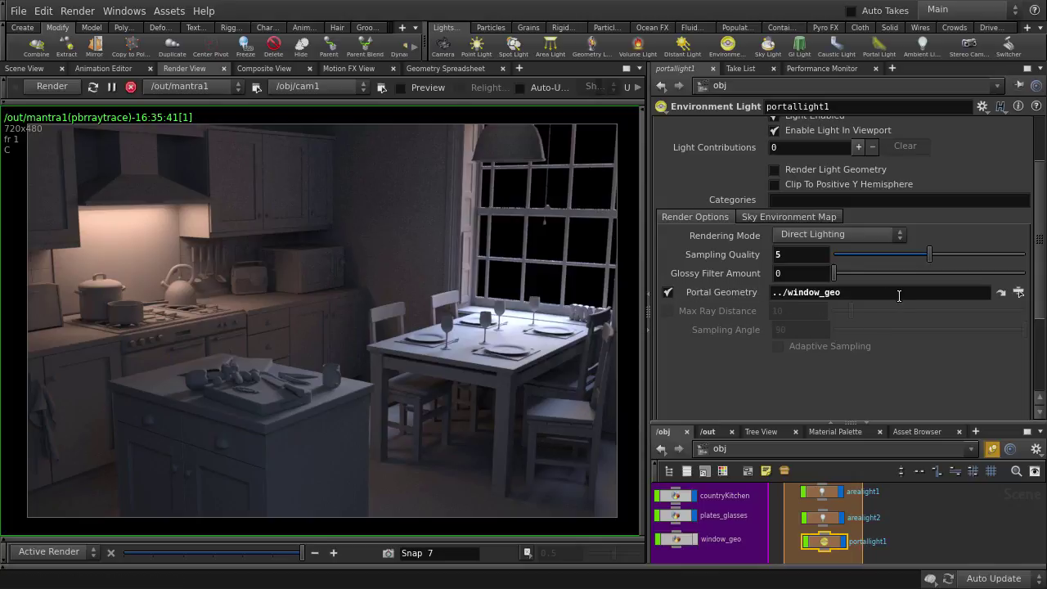
pyautogui.click(1019, 292)
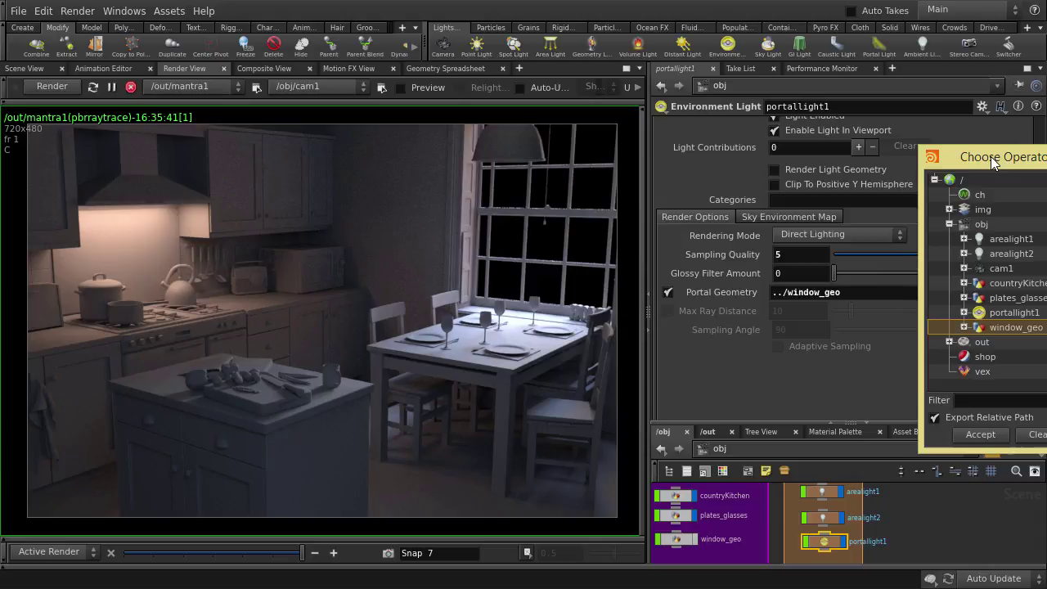
pyautogui.moveTo(991, 156); pyautogui.dragTo(777, 133)
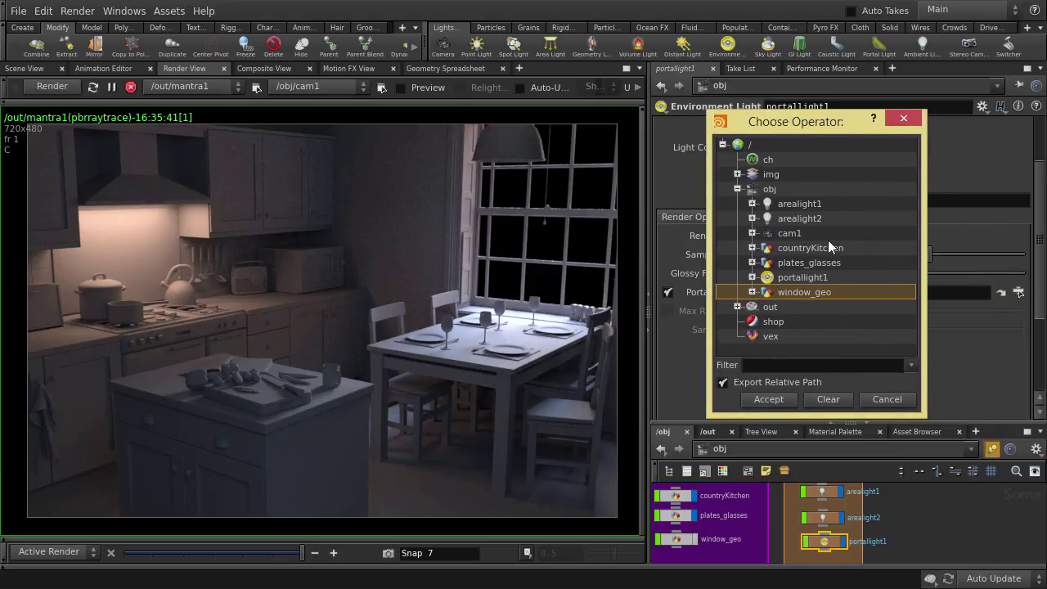
pyautogui.click(771, 397)
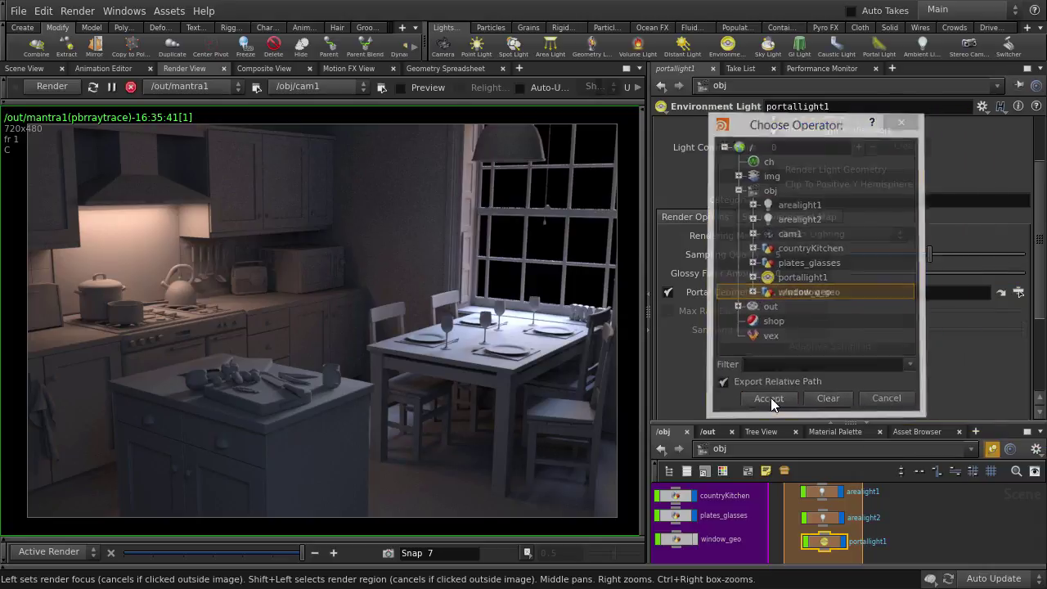
pyautogui.click(667, 292)
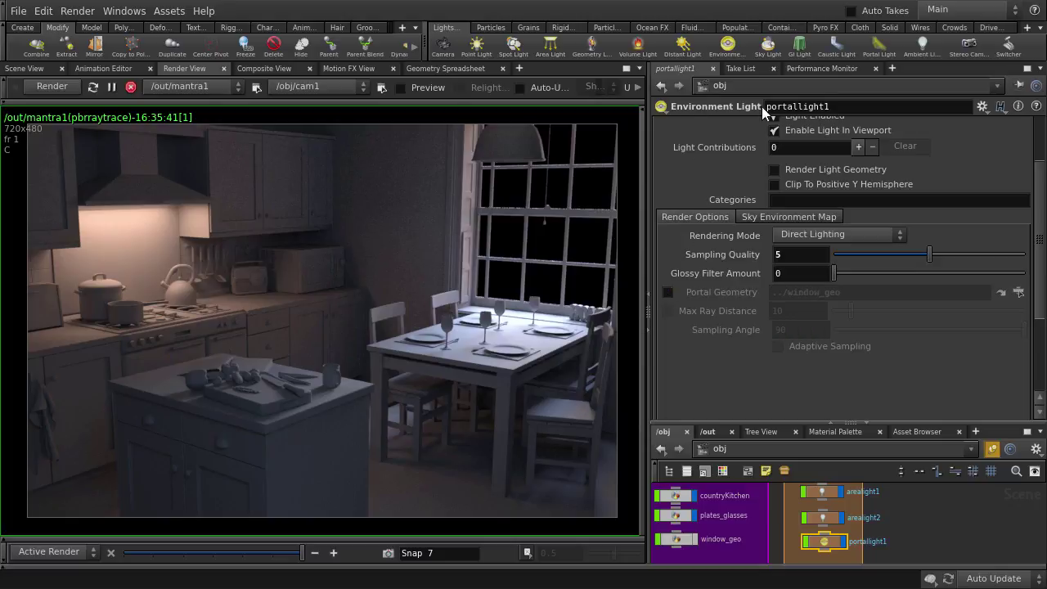
# Render without the portal, pause to compare elapsed times, and compare against portal-lit Snap 6.
pyautogui.click(52, 88)
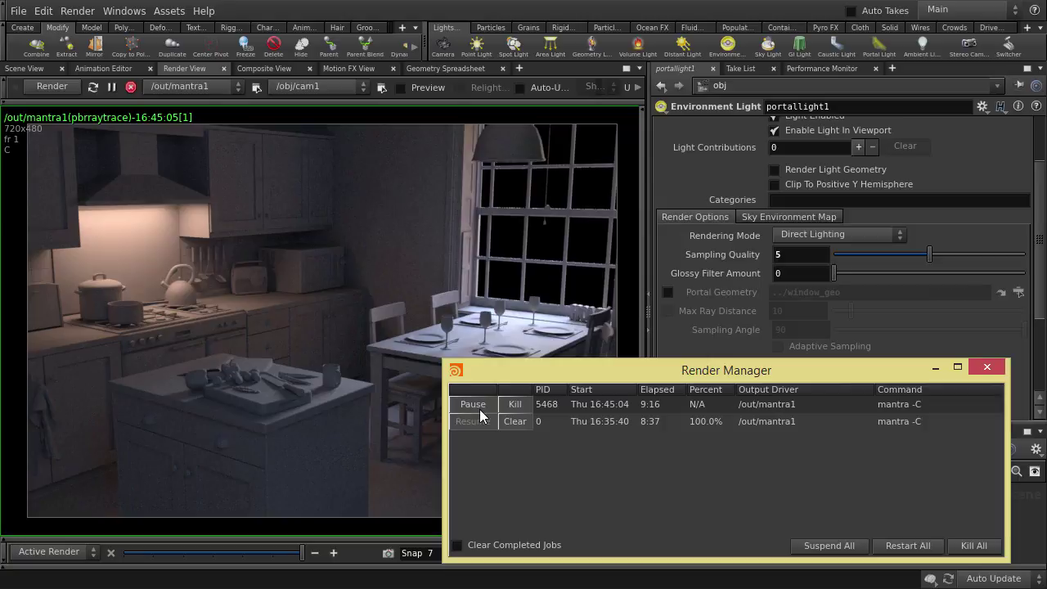
pyautogui.click(480, 410)
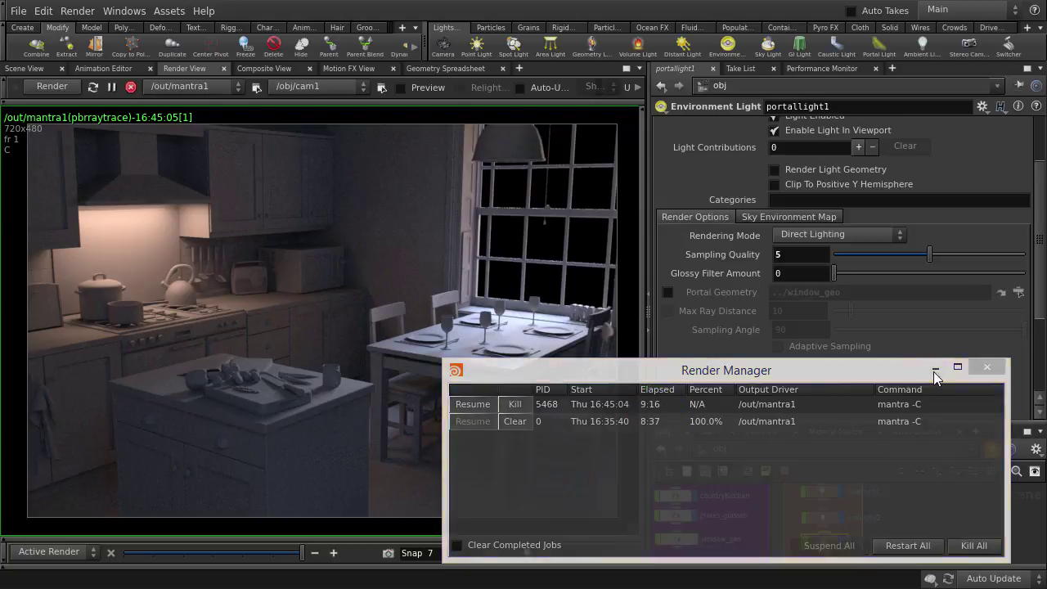
pyautogui.click(986, 366)
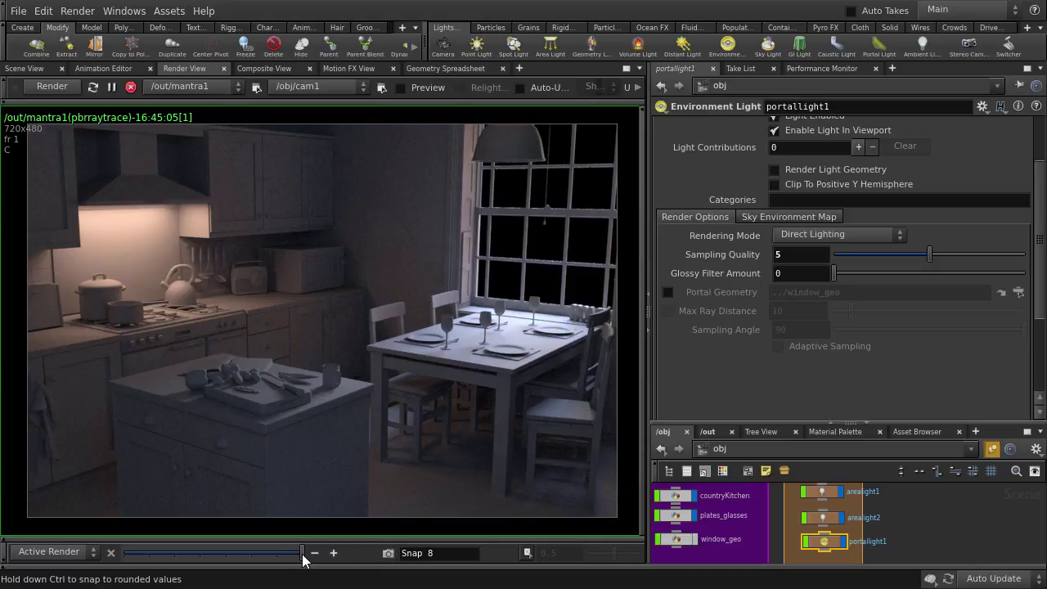
pyautogui.moveTo(301, 555)
pyautogui.mouseDown()
pyautogui.moveTo(252, 566)
pyautogui.moveTo(300, 553)
pyautogui.mouseUp()
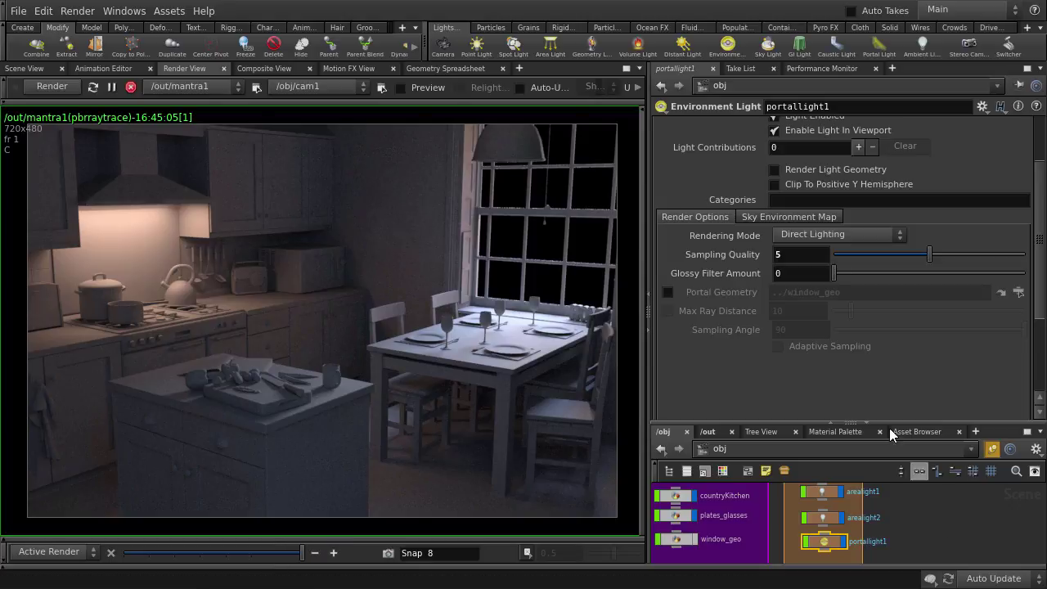
# Re-enable the window_geo portal geometry and select the mantra1 render node in /out.
pyautogui.click(668, 293)
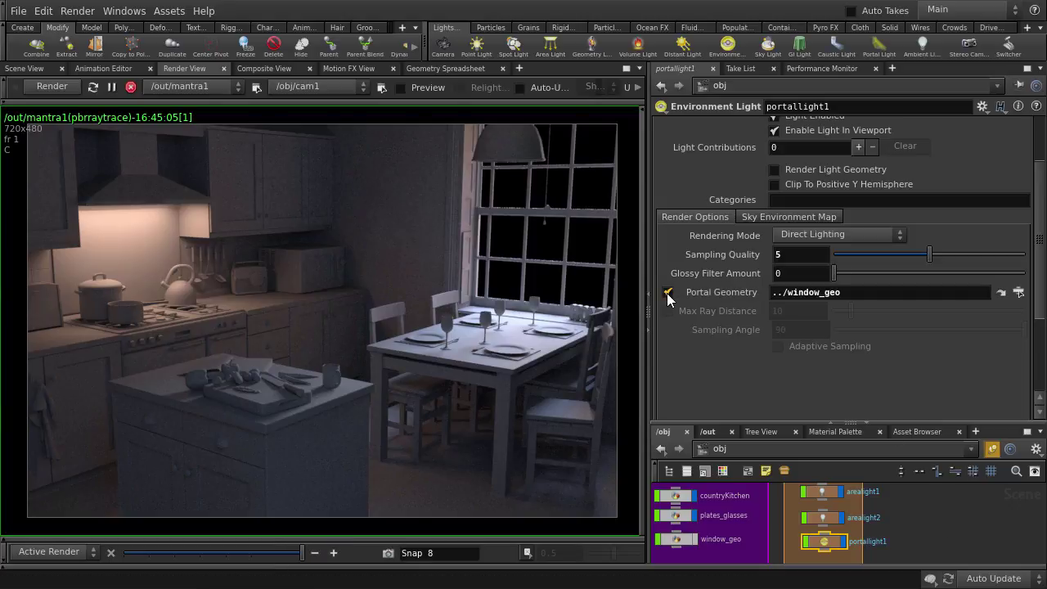
pyautogui.click(717, 431)
pyautogui.click(740, 515)
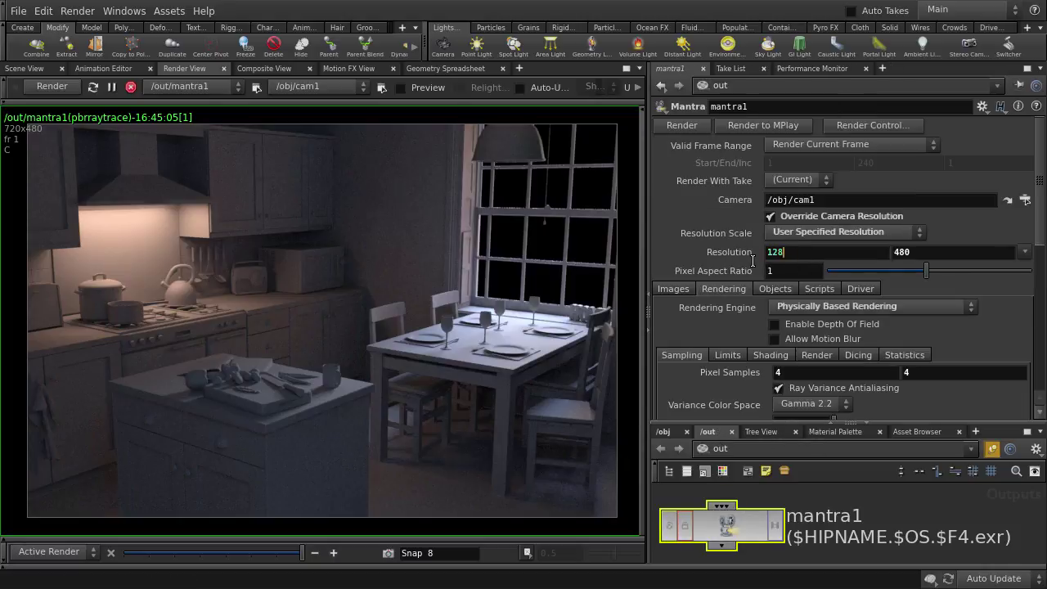
# Raise mantra1's Max Indirect Ray Samples from 64 to 128.
pyautogui.scroll(-5, 754, 268)
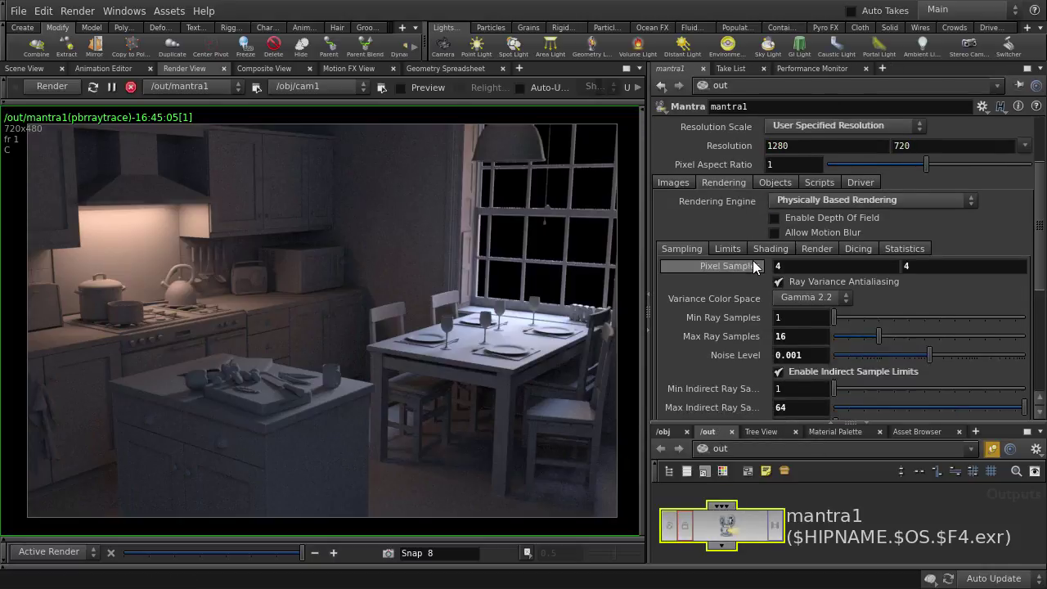
pyautogui.press('BackSpace')
pyautogui.press('BackSpace')
pyautogui.write('128')
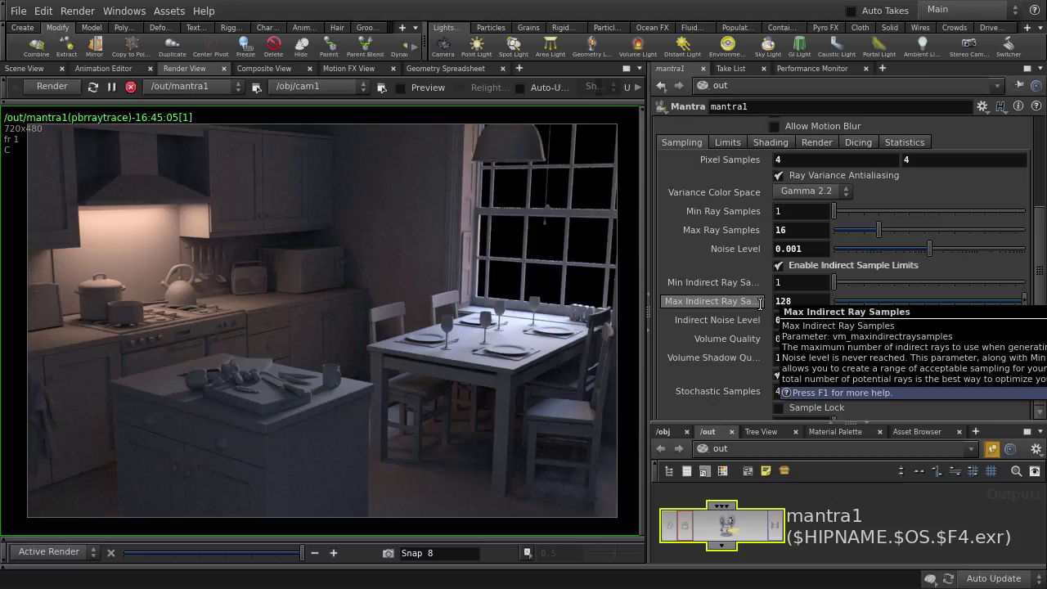
pyautogui.scroll(5, 760, 303)
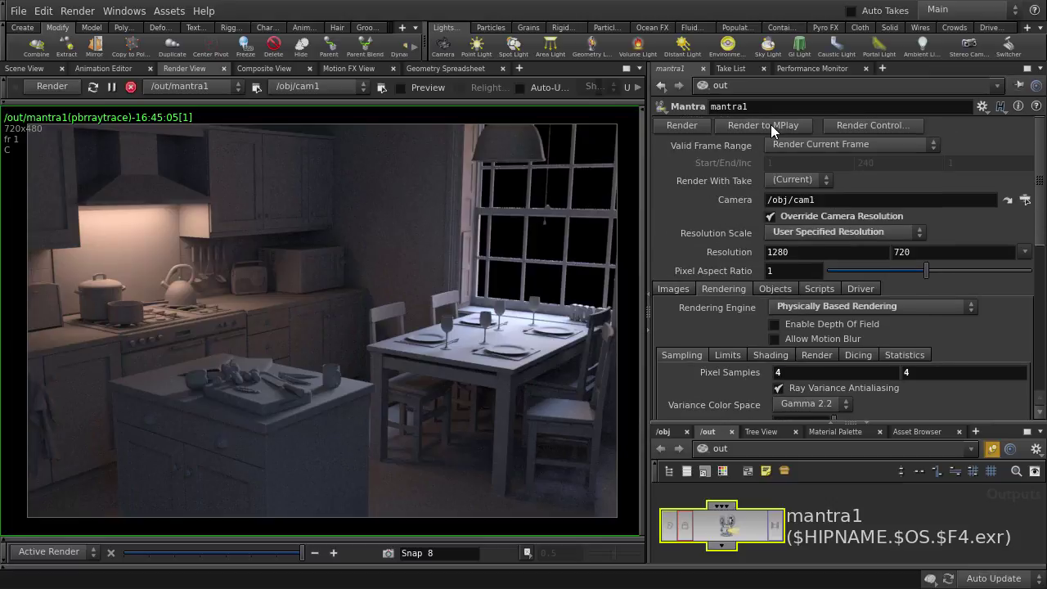
# Render the 1280×720 kitchen frame from mantra1 into MPlay.
pyautogui.click(771, 124)
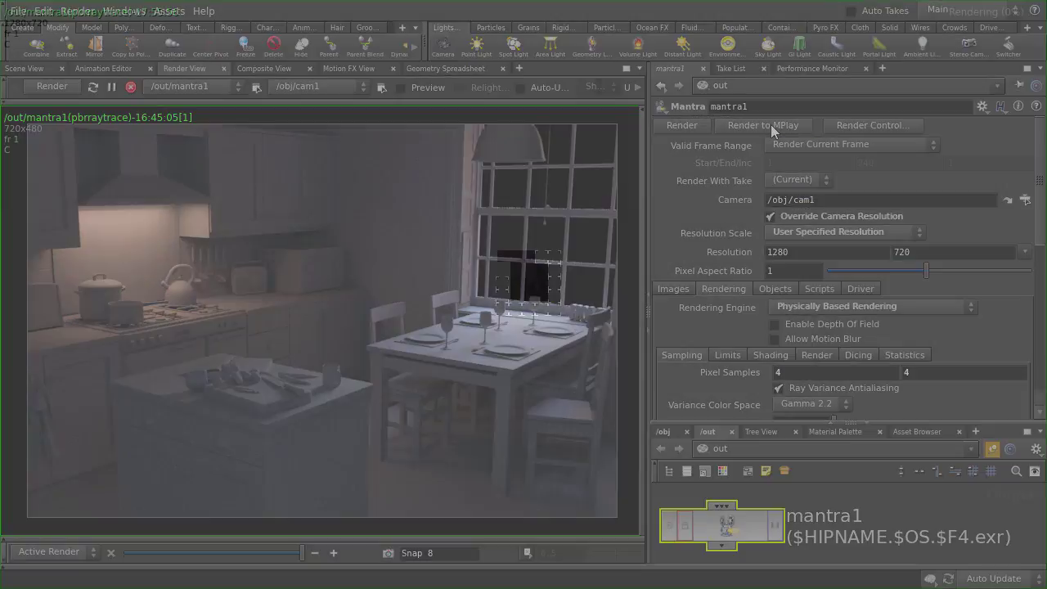